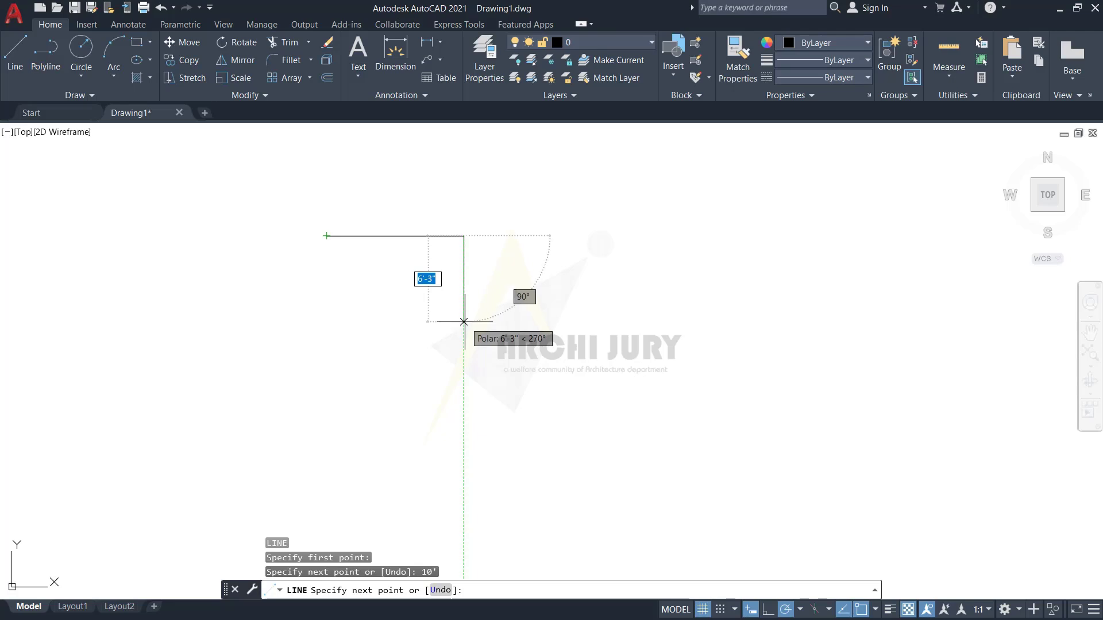
# Turn on Ortho mode and draw the remaining three line segments, 10' each, to close the square
pyautogui.press('F8')
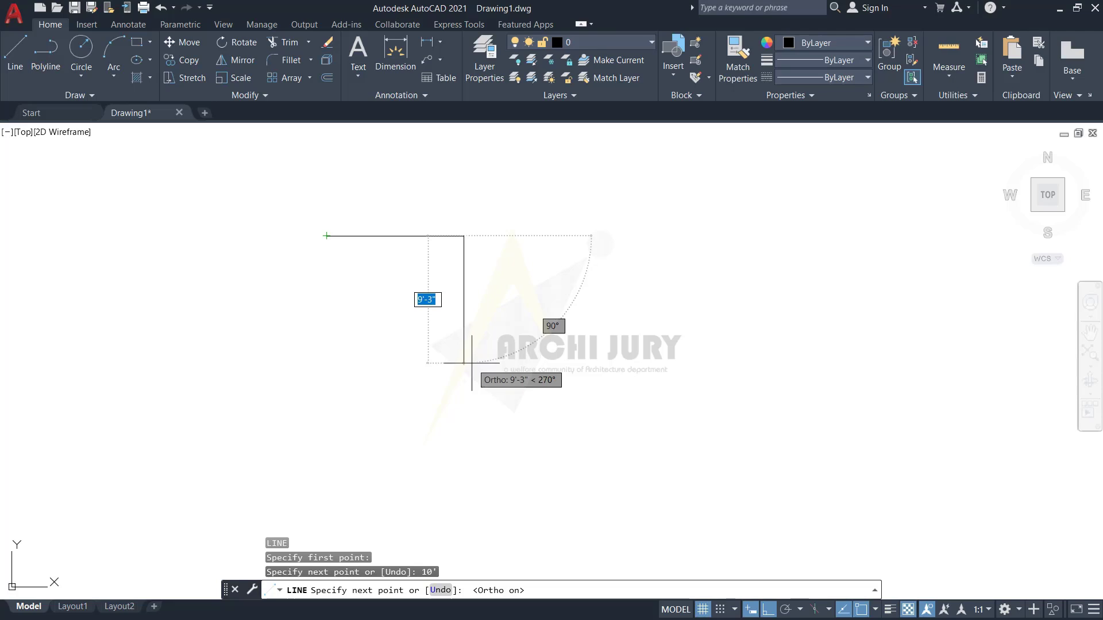
pyautogui.write('7')
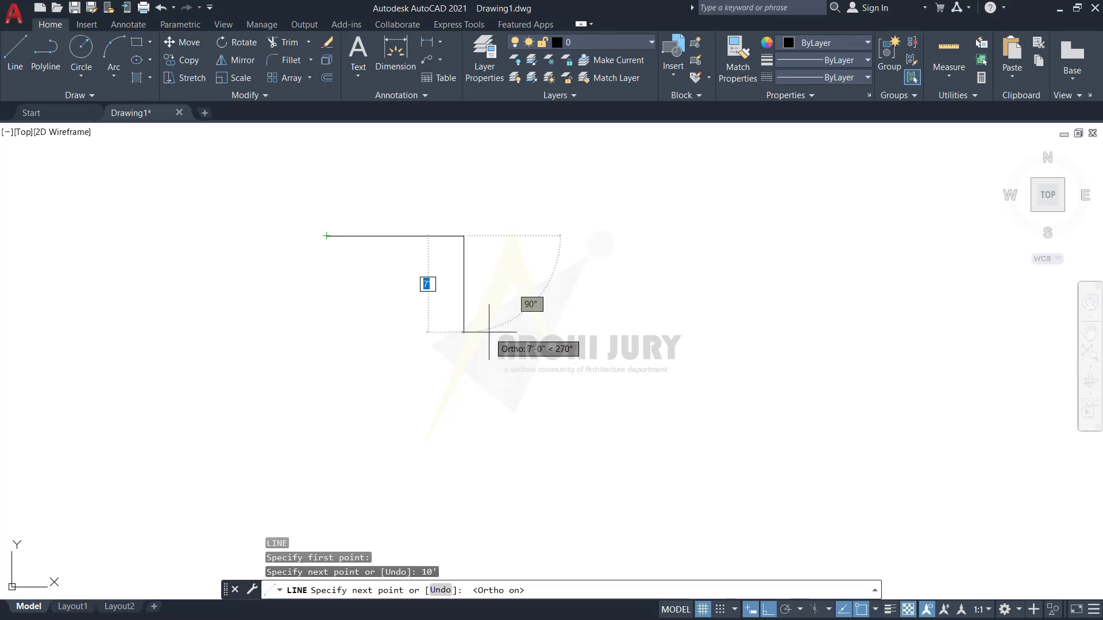
pyautogui.write('1')
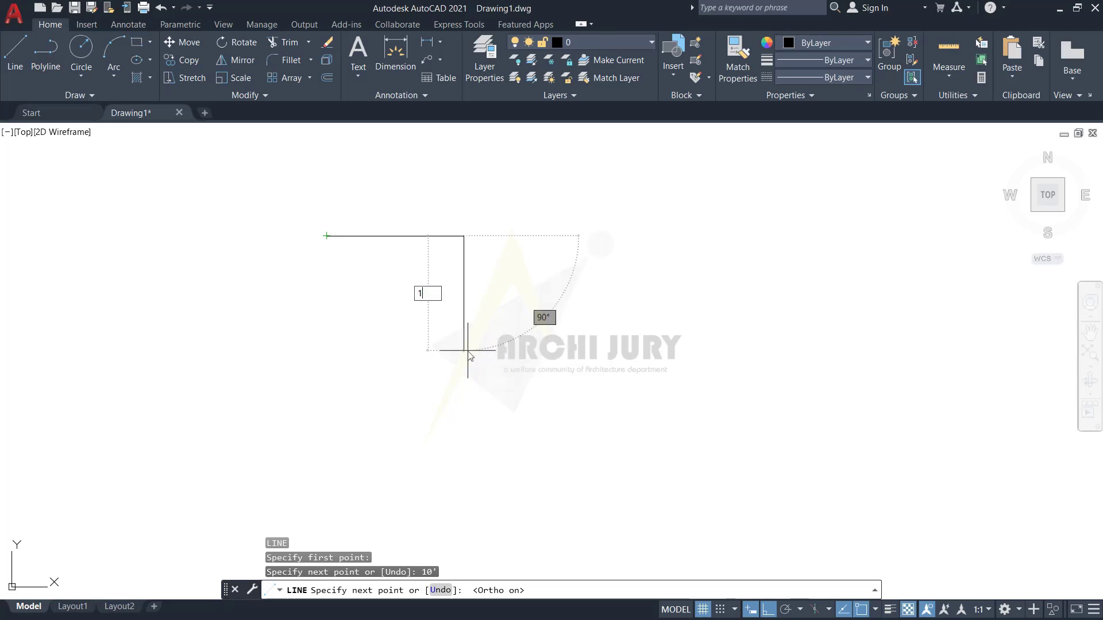
pyautogui.write("0'")
pyautogui.press('Return')
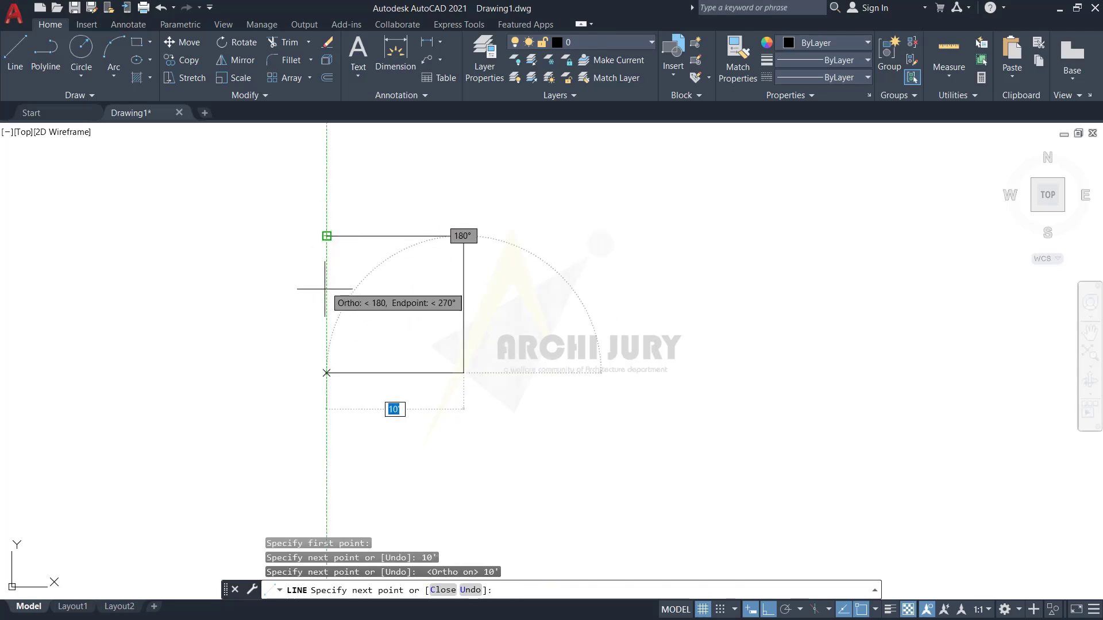
pyautogui.click(327, 372)
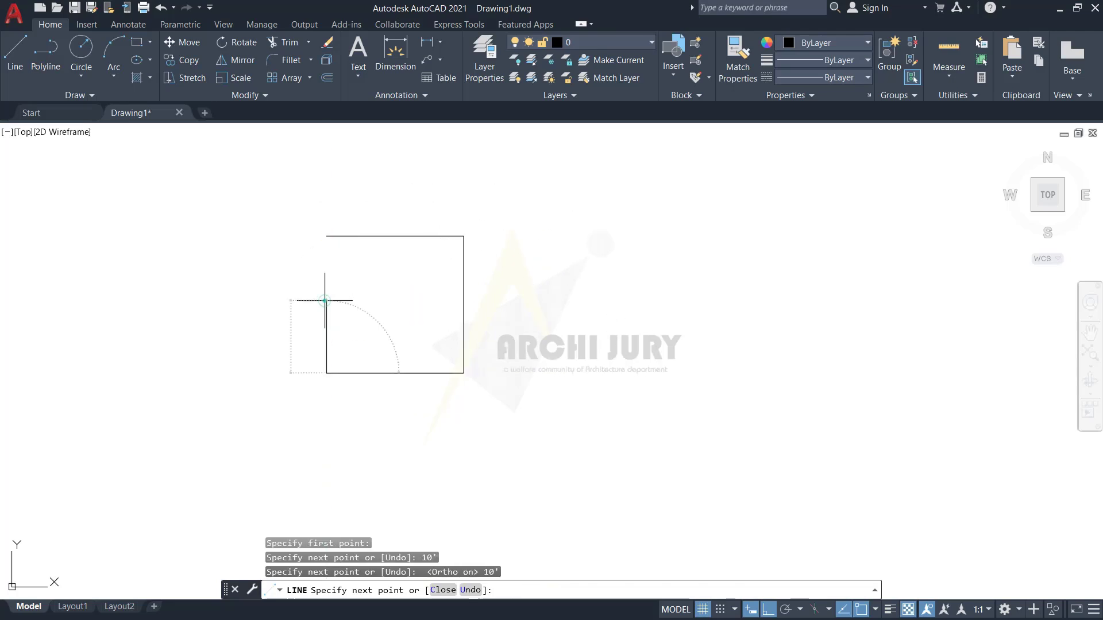
pyautogui.click(327, 236)
pyautogui.press('Escape')
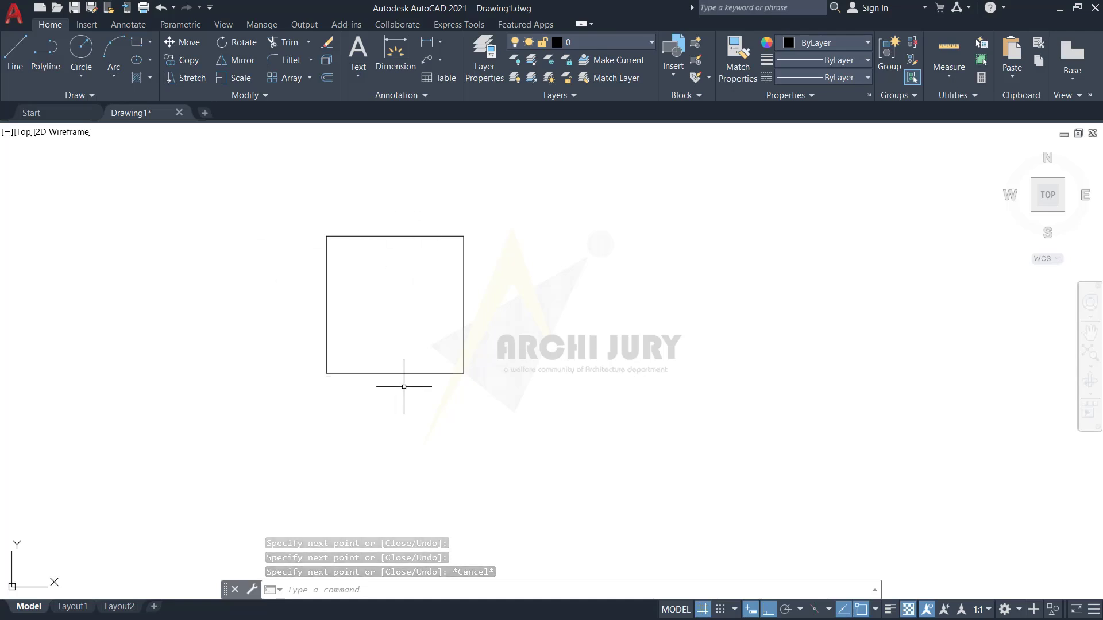
# Add a dimension just above the square's top edge, spanning its two upper corners
pyautogui.click(395, 54)
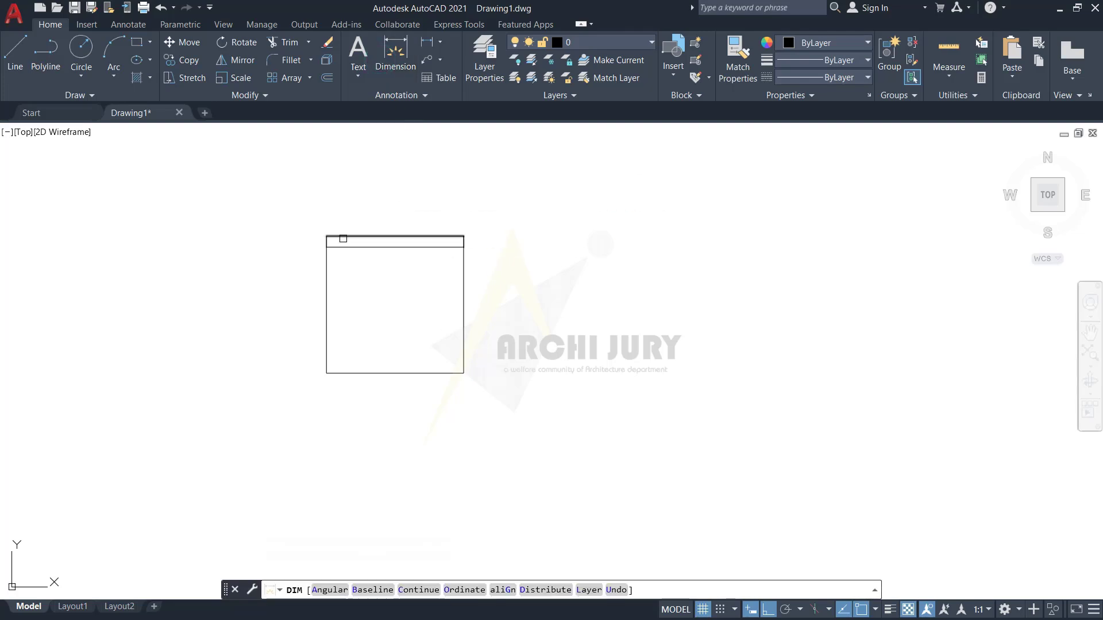
pyautogui.click(326, 236)
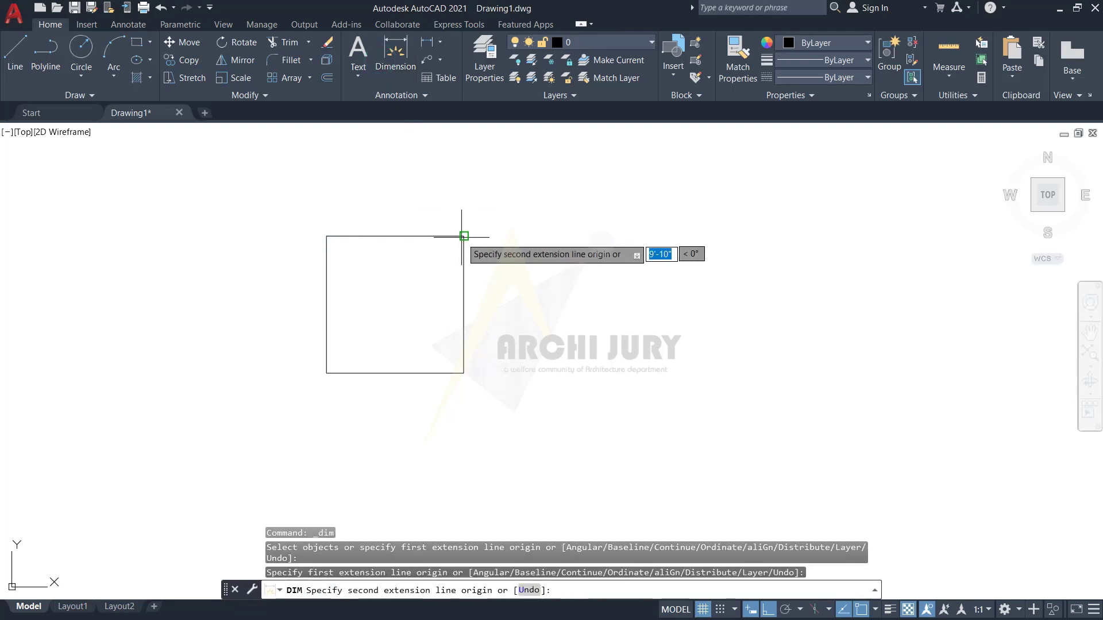
pyautogui.click(465, 236)
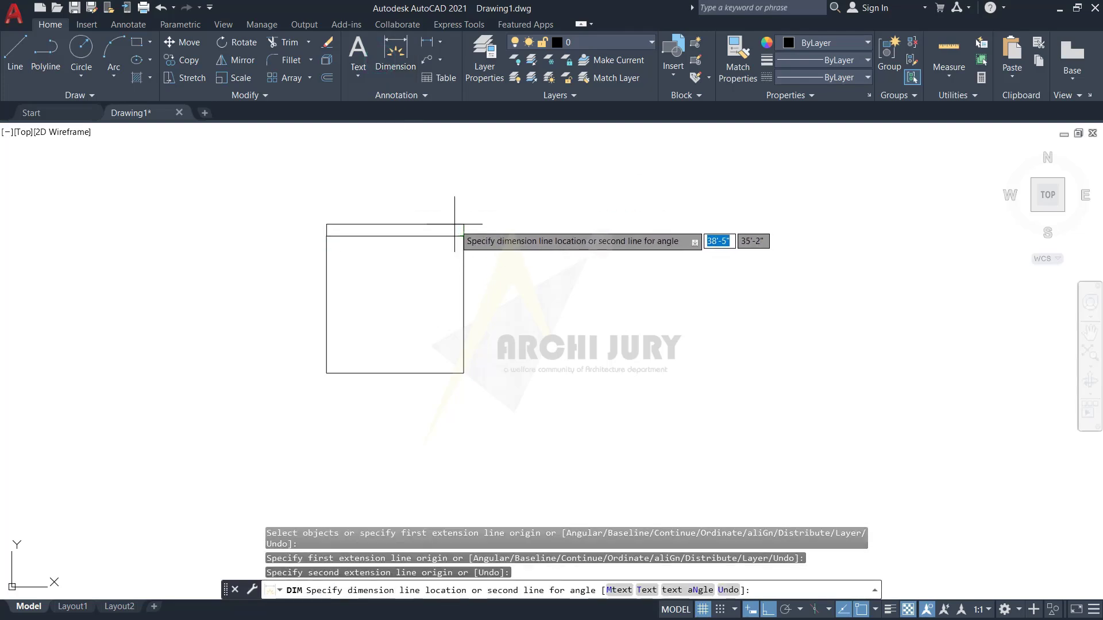
pyautogui.click(449, 225)
pyautogui.press('Escape')
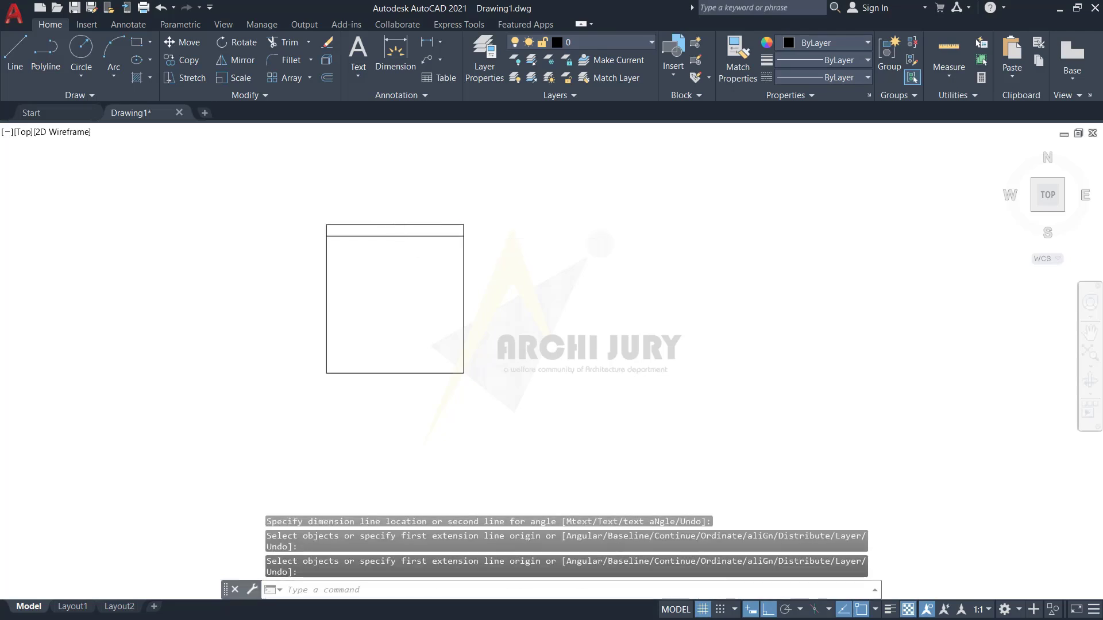
pyautogui.scroll(6, 371, 264)
pyautogui.scroll(5, 370, 264)
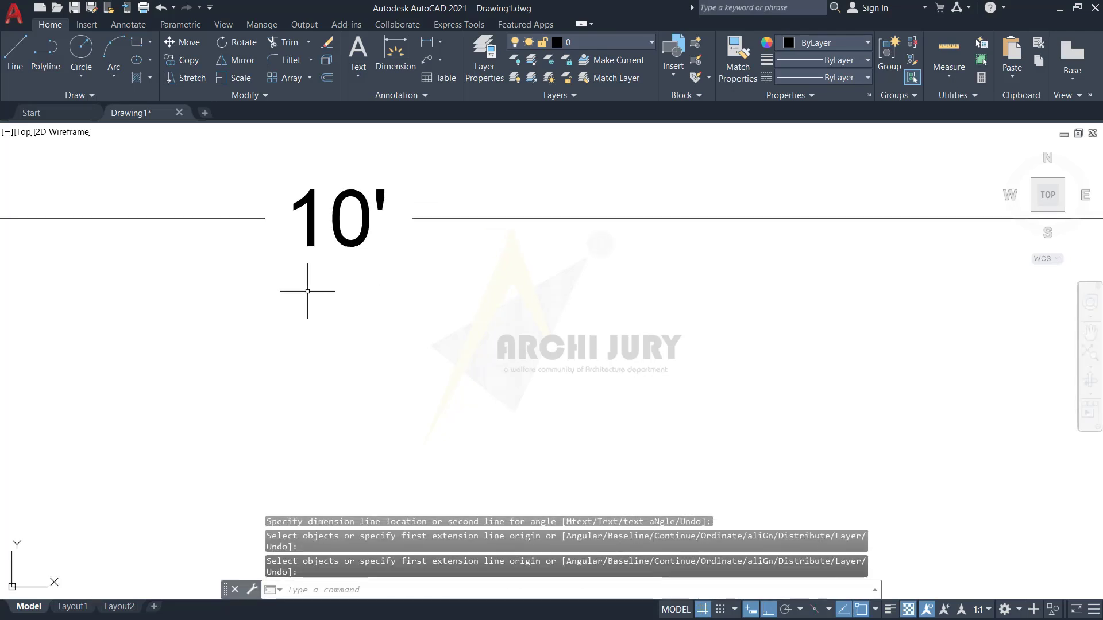
pyautogui.scroll(-10, 352, 229)
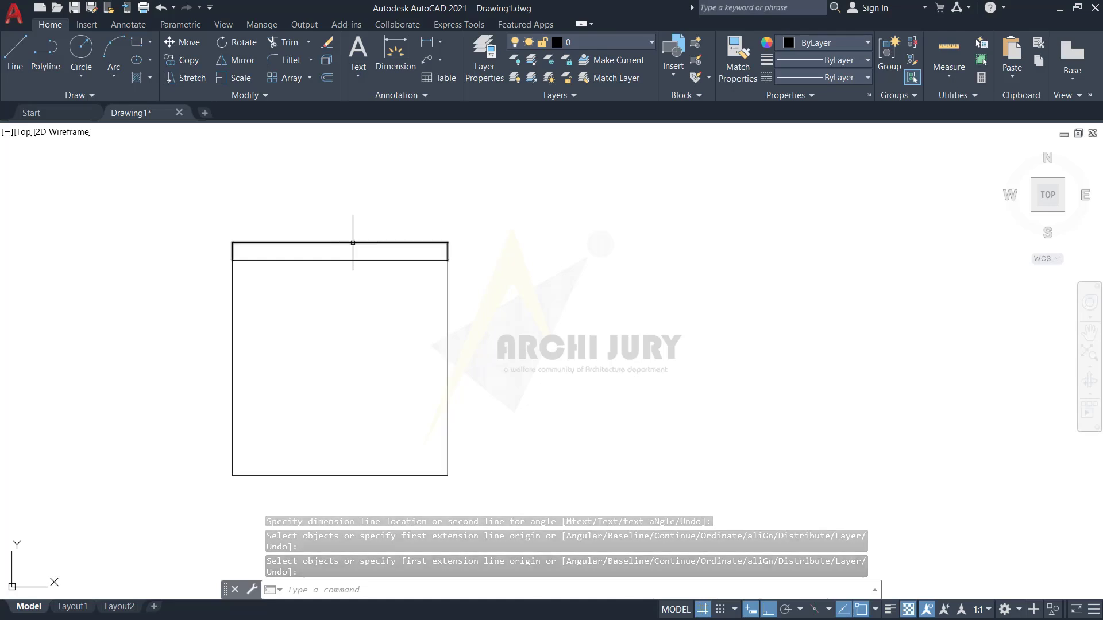
pyautogui.scroll(-3, 409, 240)
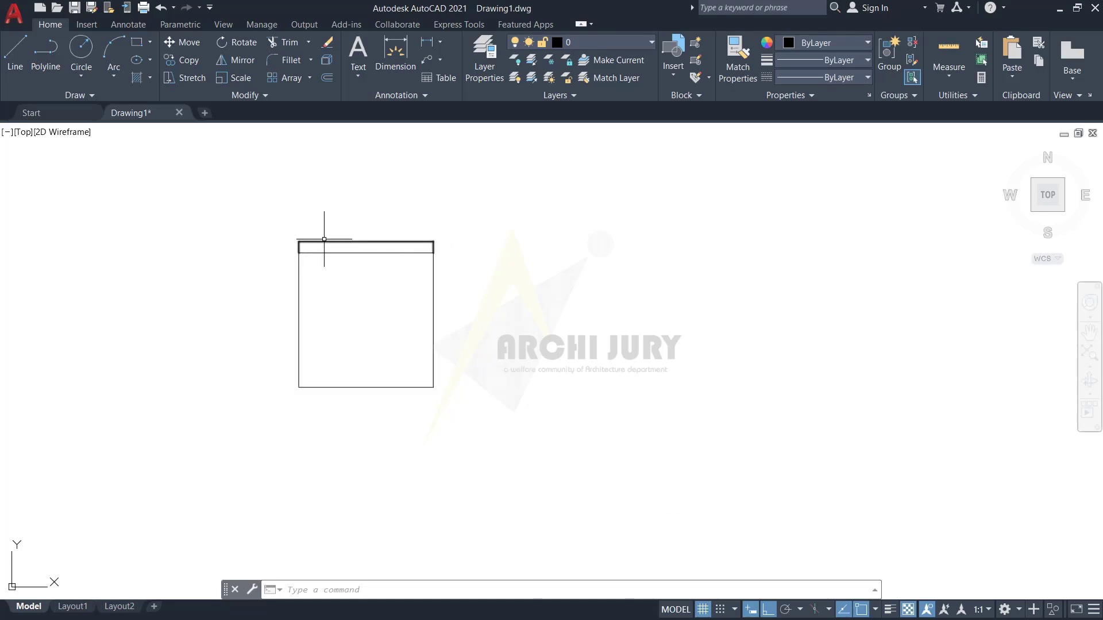
# Modify the Standard dimension style to a text height of 1"
pyautogui.write('dim')
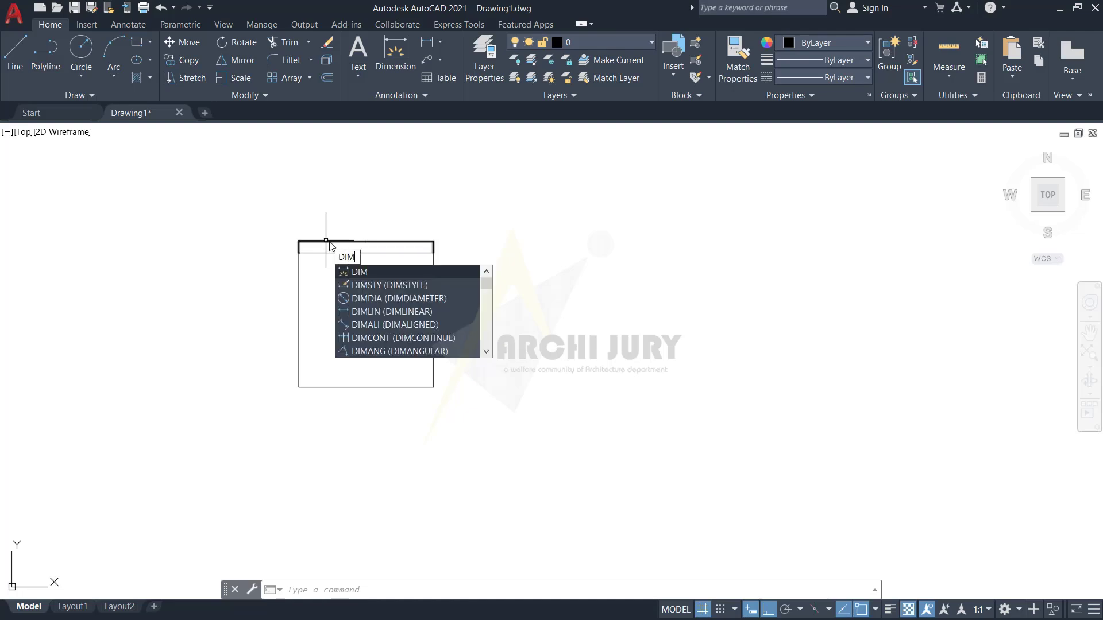
pyautogui.click(369, 284)
pyautogui.click(722, 288)
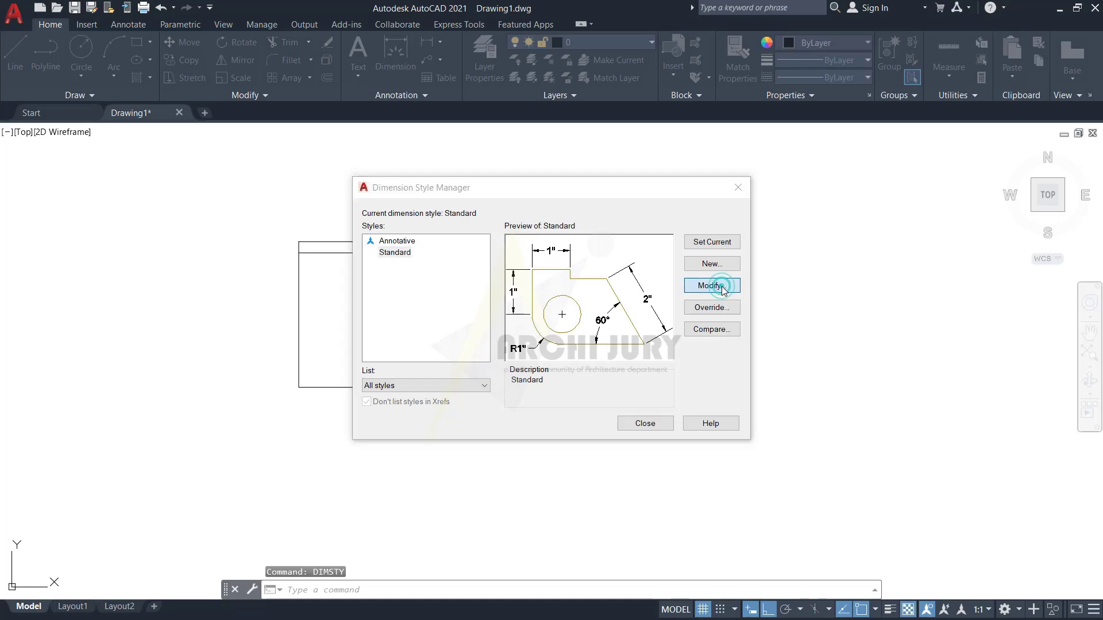
pyautogui.click(456, 160)
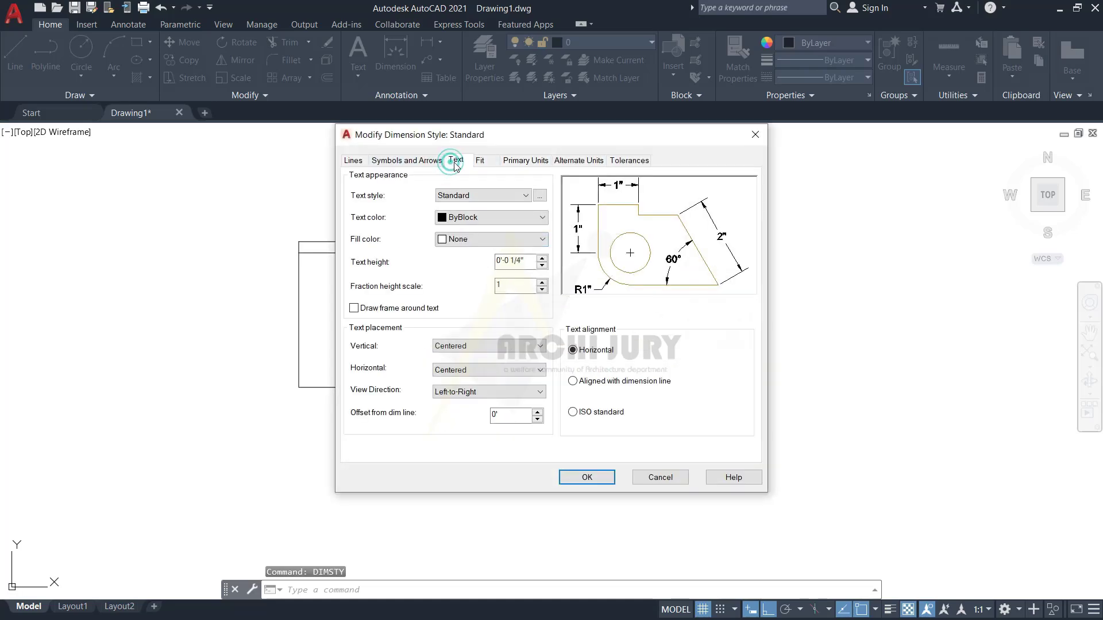
pyautogui.doubleClick(528, 260)
pyautogui.write('1')
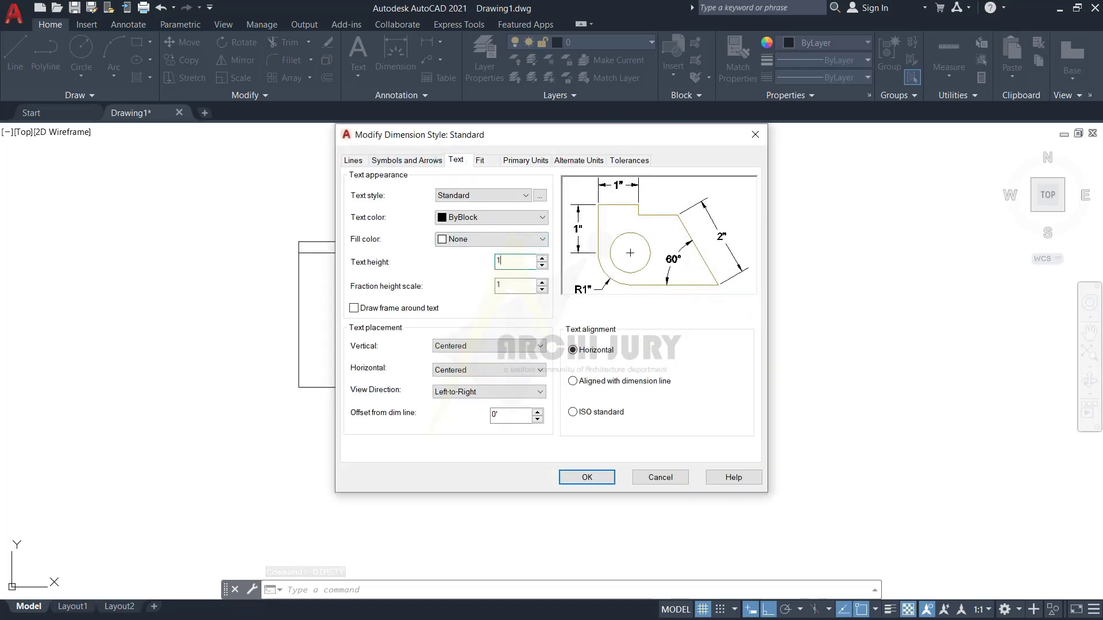
pyautogui.click(601, 476)
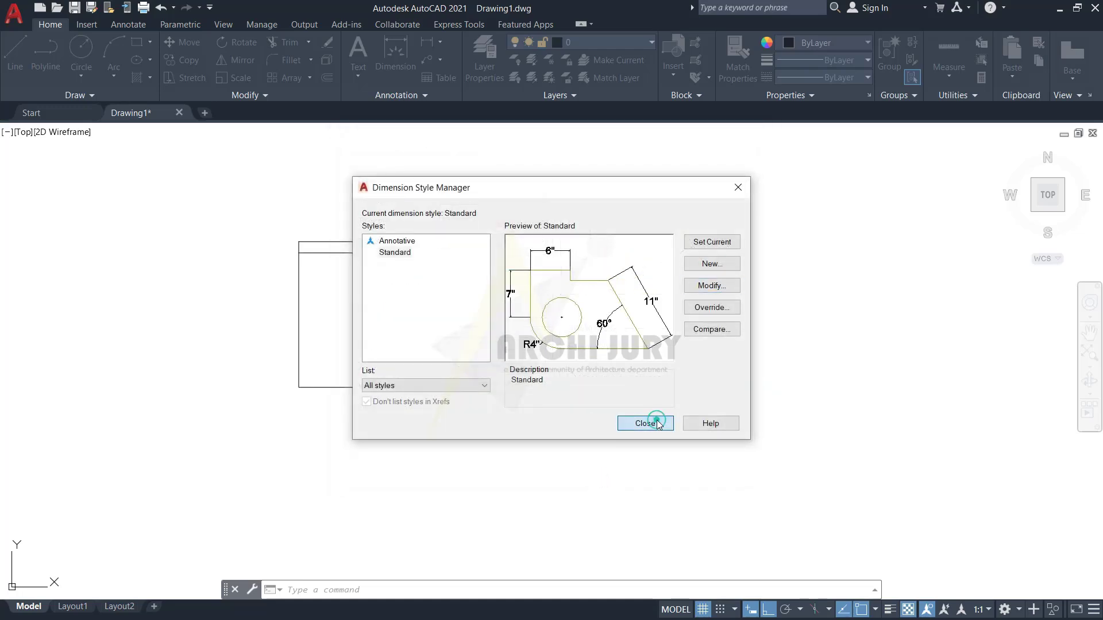
pyautogui.click(657, 424)
pyautogui.scroll(8, 362, 241)
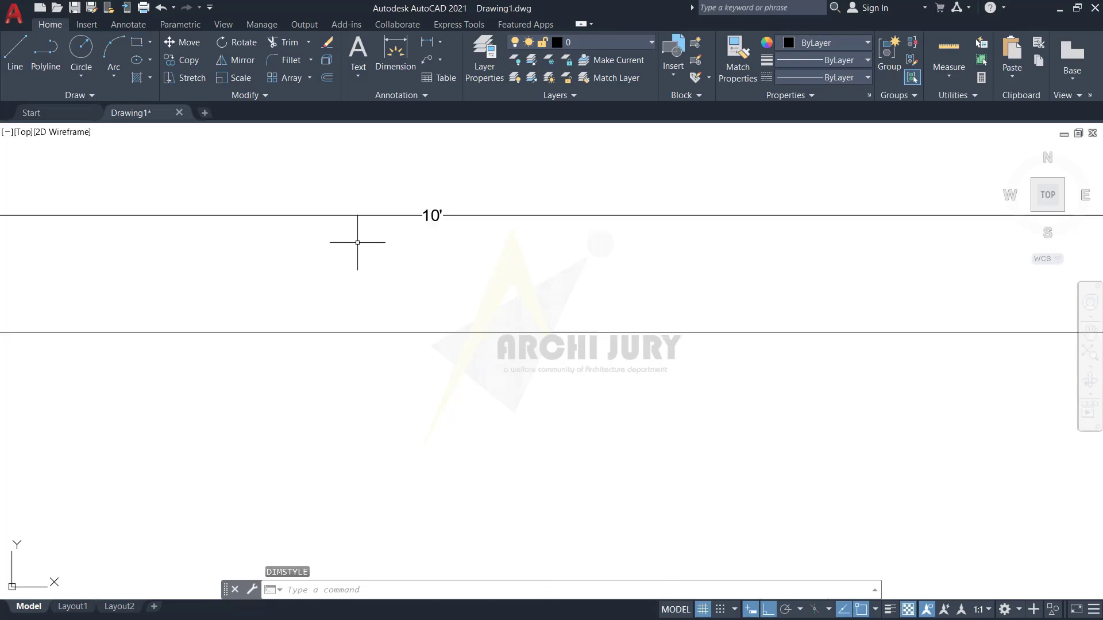
pyautogui.scroll(-8, 362, 241)
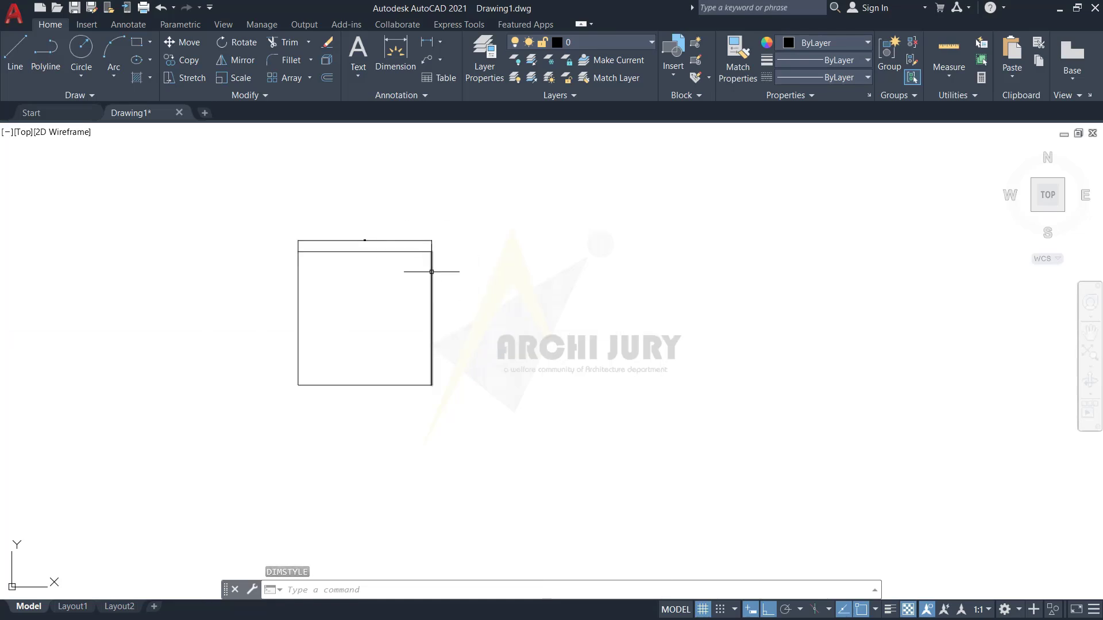
# Set the text height of the Standard dimension style to 1'
pyautogui.write('DImsty')
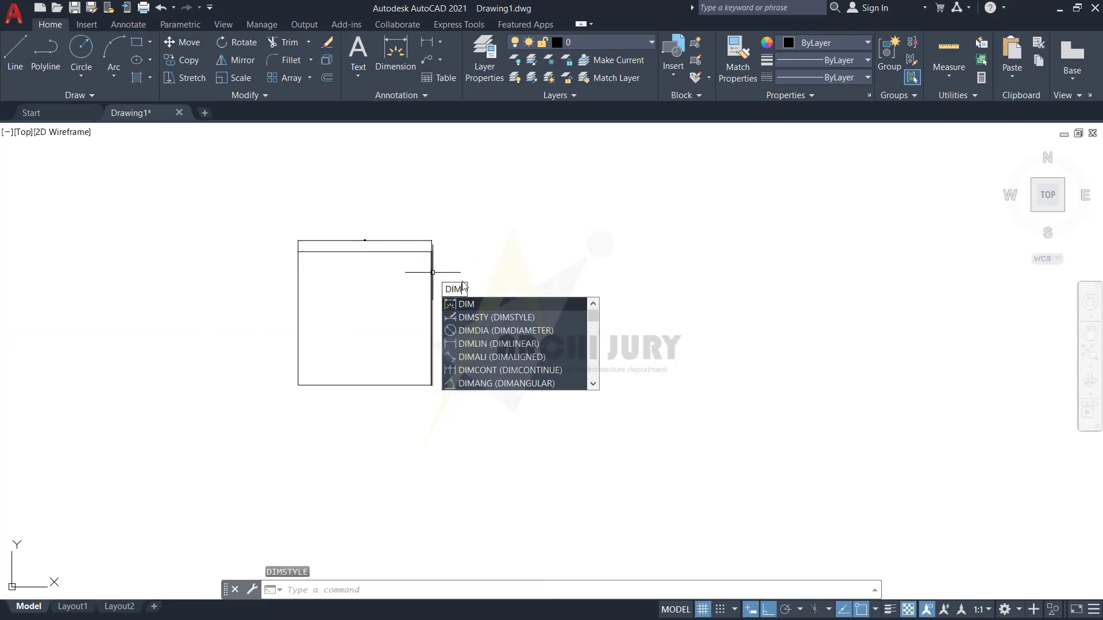
pyautogui.press('Return')
pyautogui.click(712, 285)
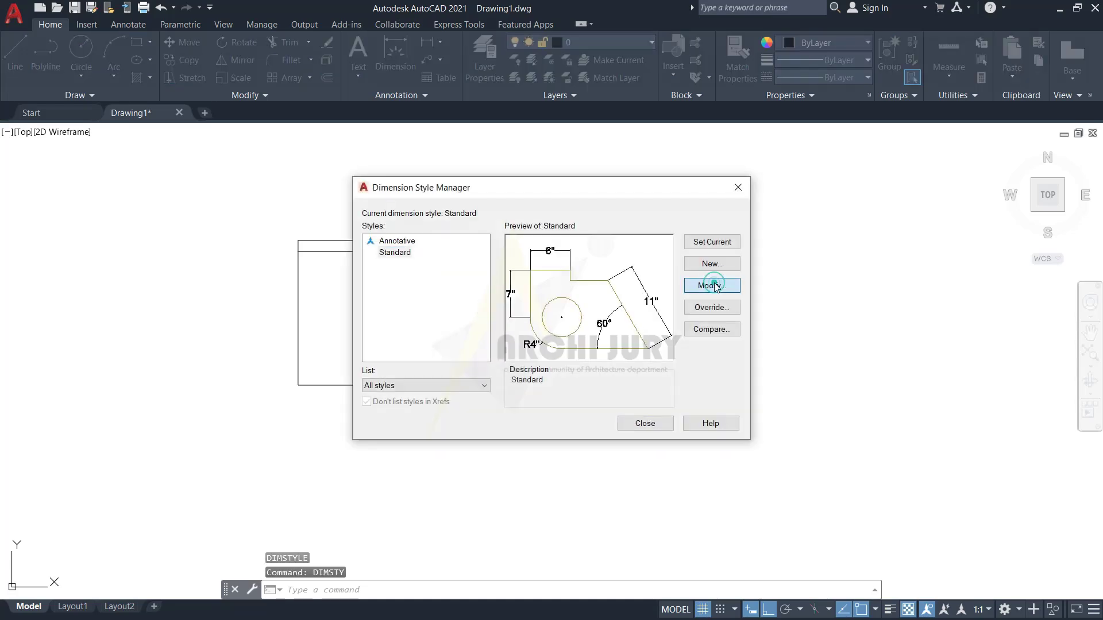
pyautogui.moveTo(511, 262); pyautogui.dragTo(473, 263)
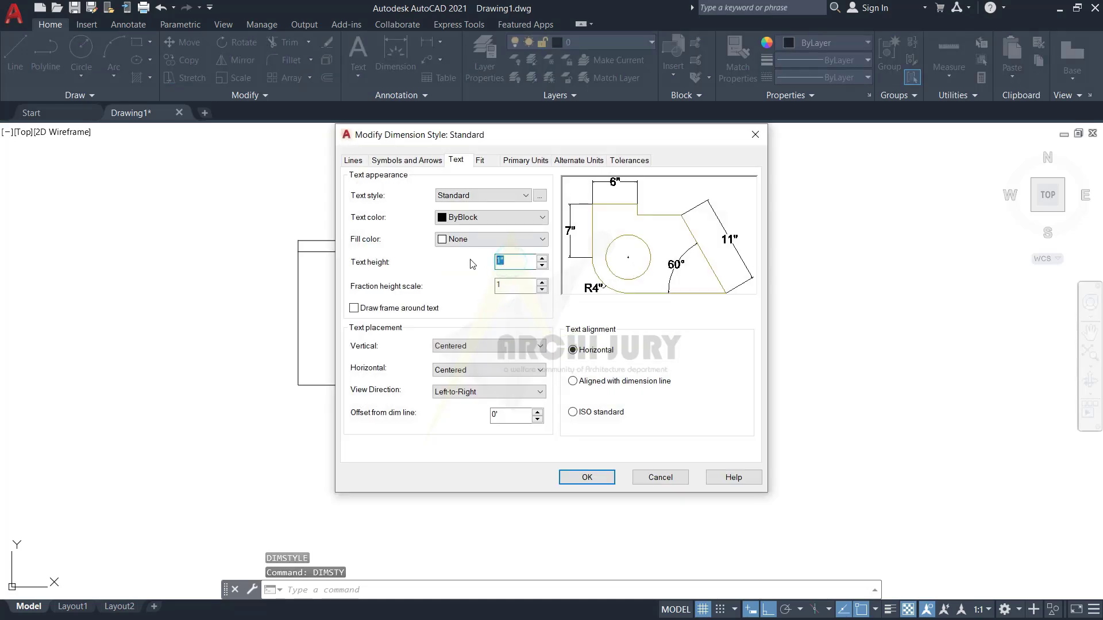
pyautogui.write("1'")
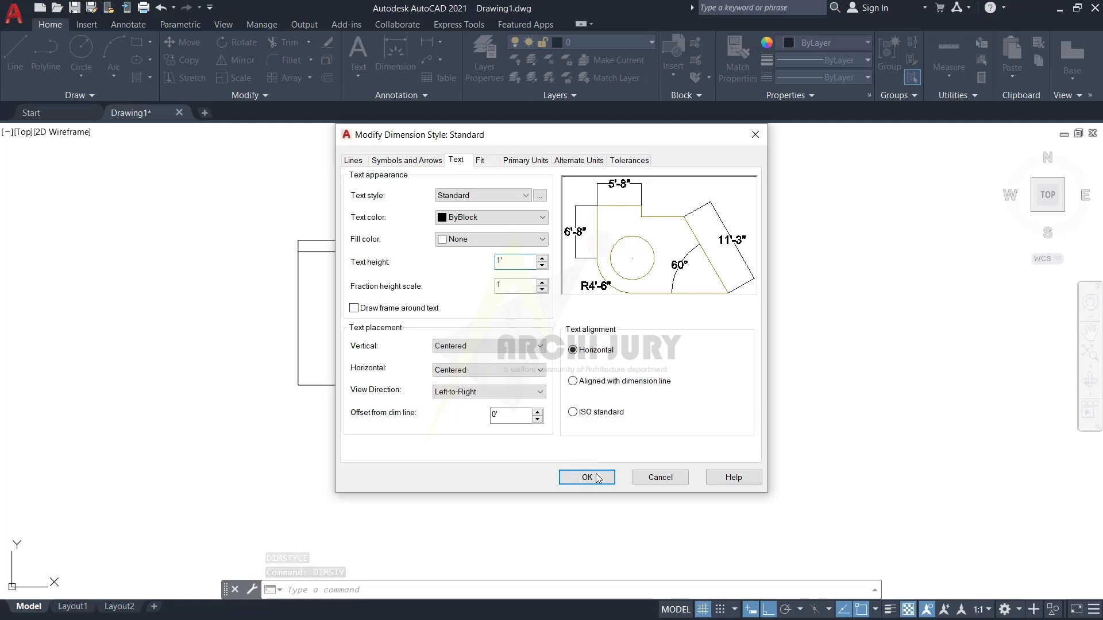
pyautogui.click(595, 477)
pyautogui.click(645, 424)
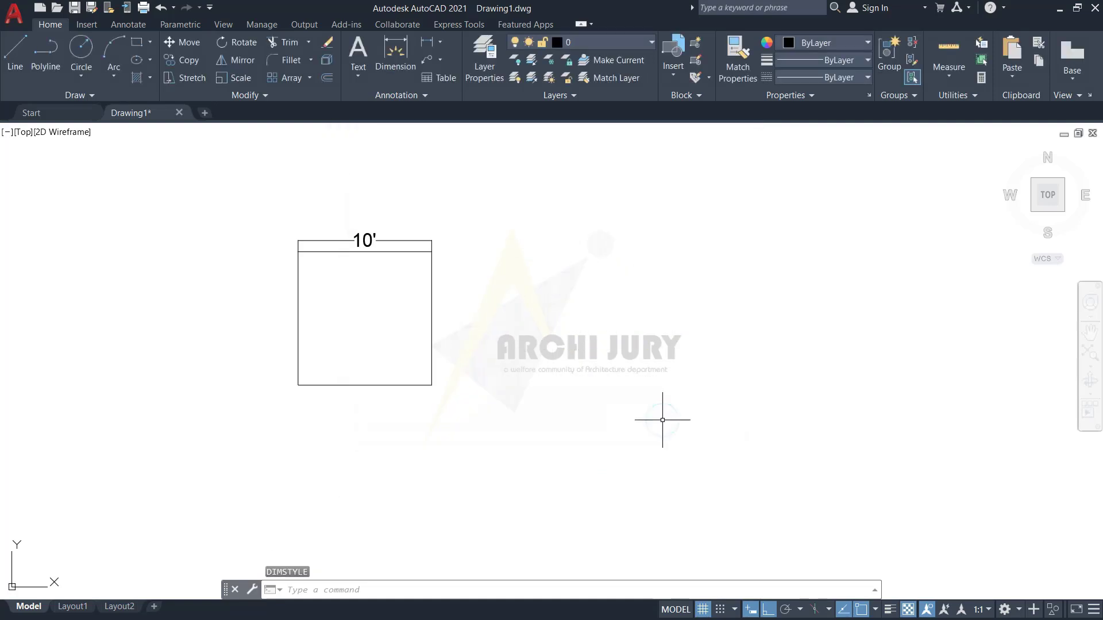
pyautogui.scroll(2, 295, 225)
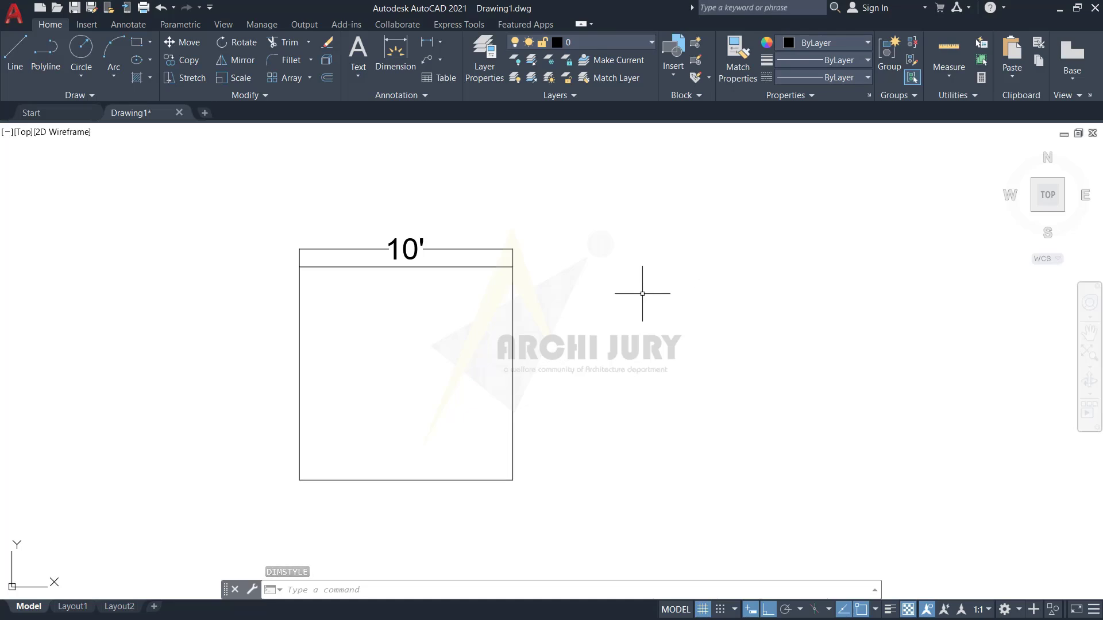
# Delete the dimension above the square's top edge
pyautogui.click(447, 258)
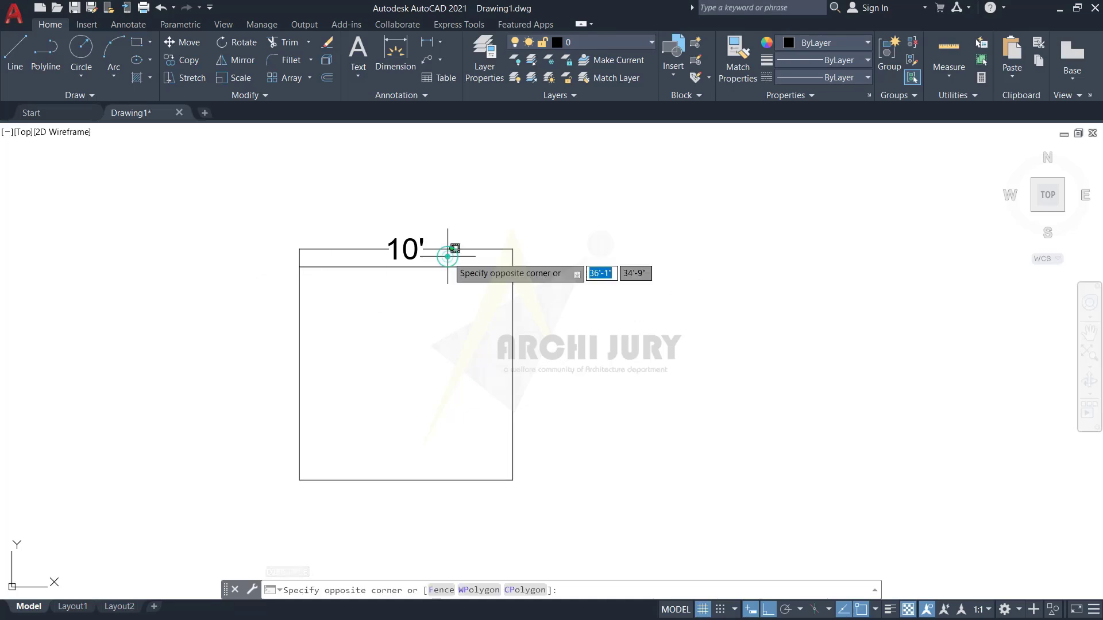
pyautogui.click(374, 228)
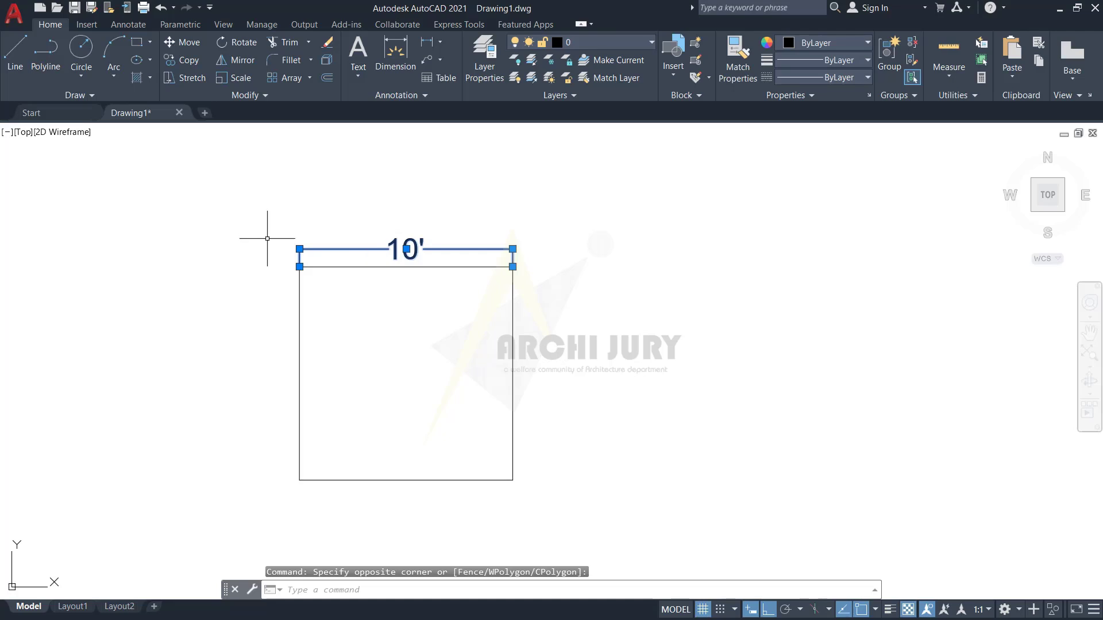
pyautogui.press('Escape')
pyautogui.click(423, 256)
pyautogui.click(382, 217)
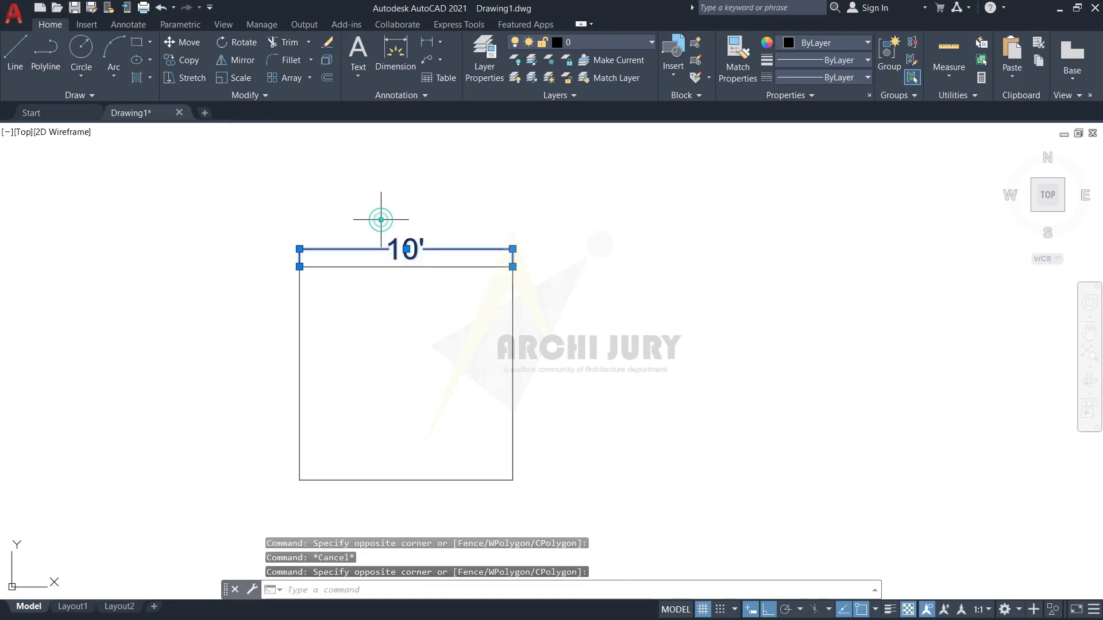
pyautogui.press('Delete')
pyautogui.scroll(-2, 270, 300)
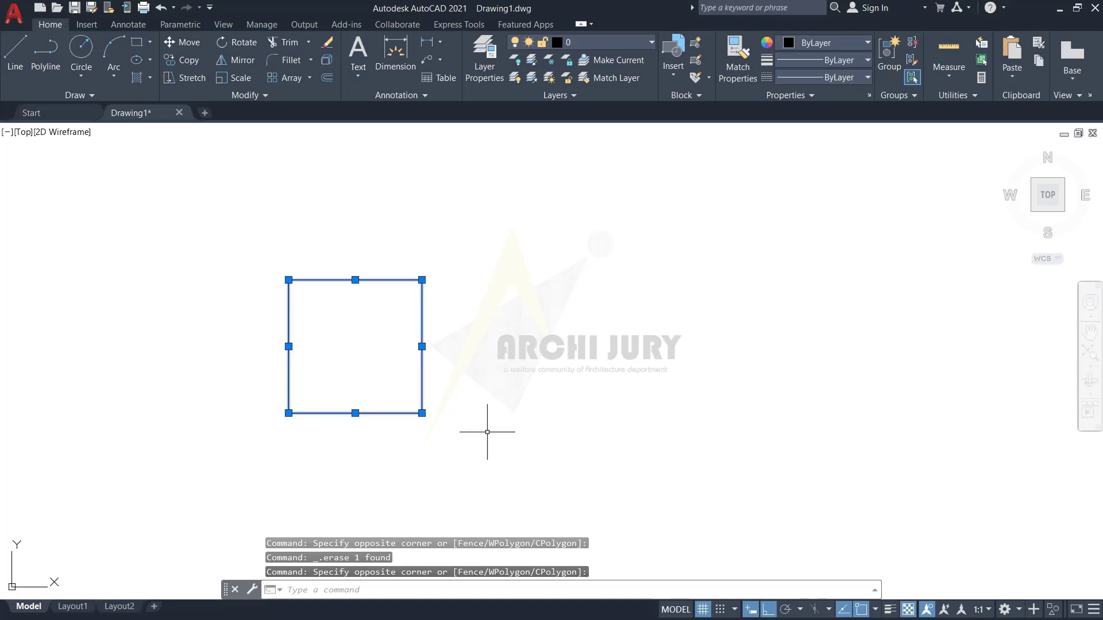
pyautogui.click(529, 357)
pyautogui.press('Escape')
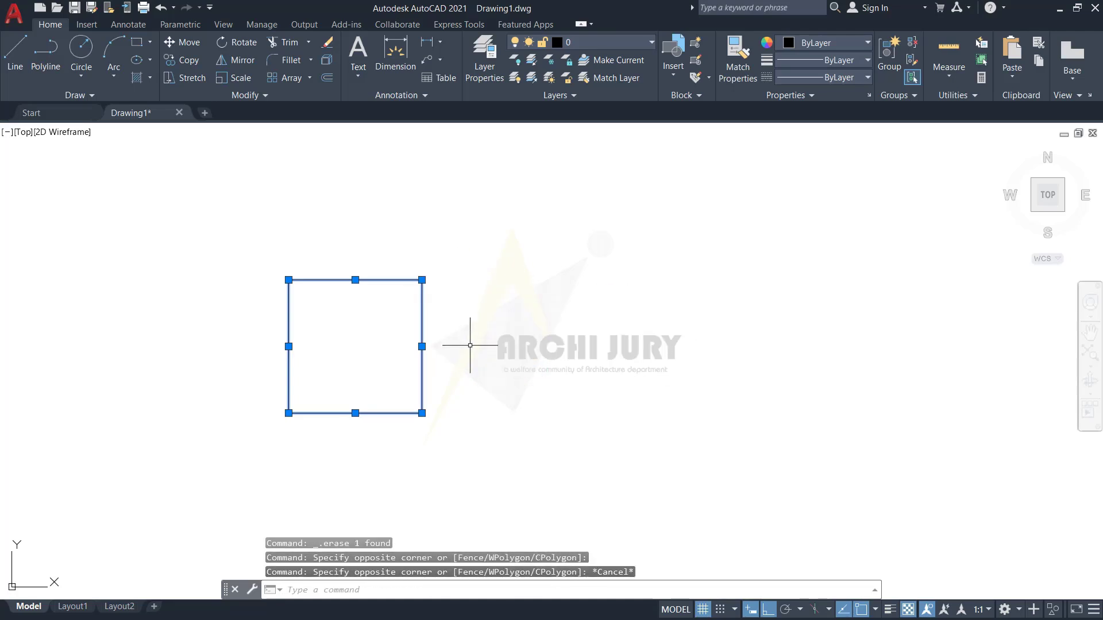
pyautogui.press('Escape')
pyautogui.click(449, 332)
pyautogui.press('Escape')
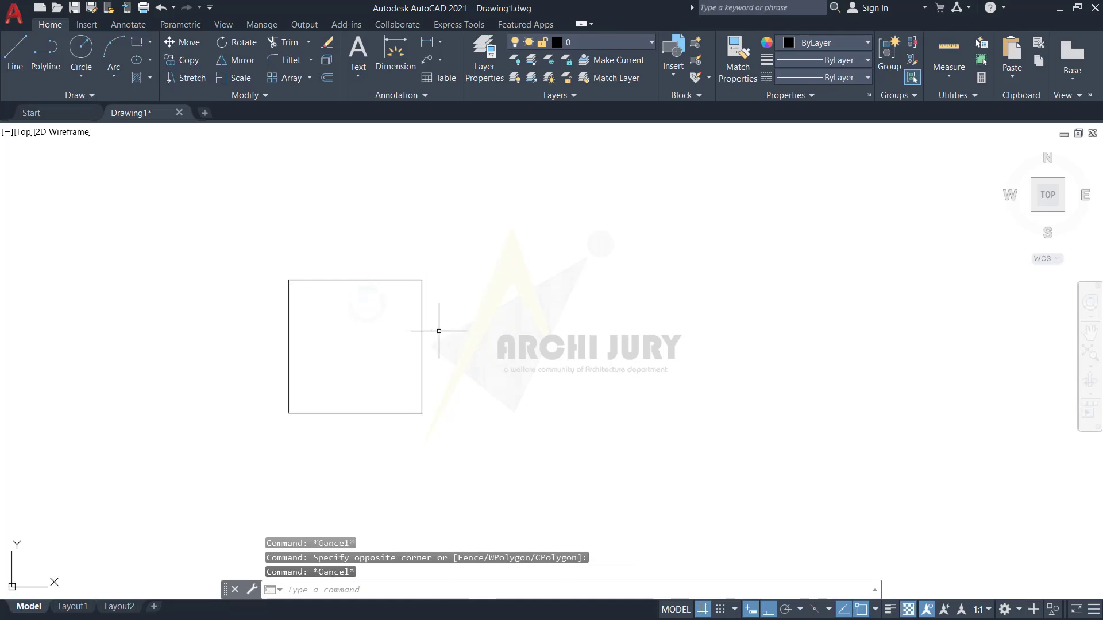
# Draw a second square with 10' sides as one polyline, to the right of the existing square and level with its top edge
pyautogui.scroll(-2, 209, 381)
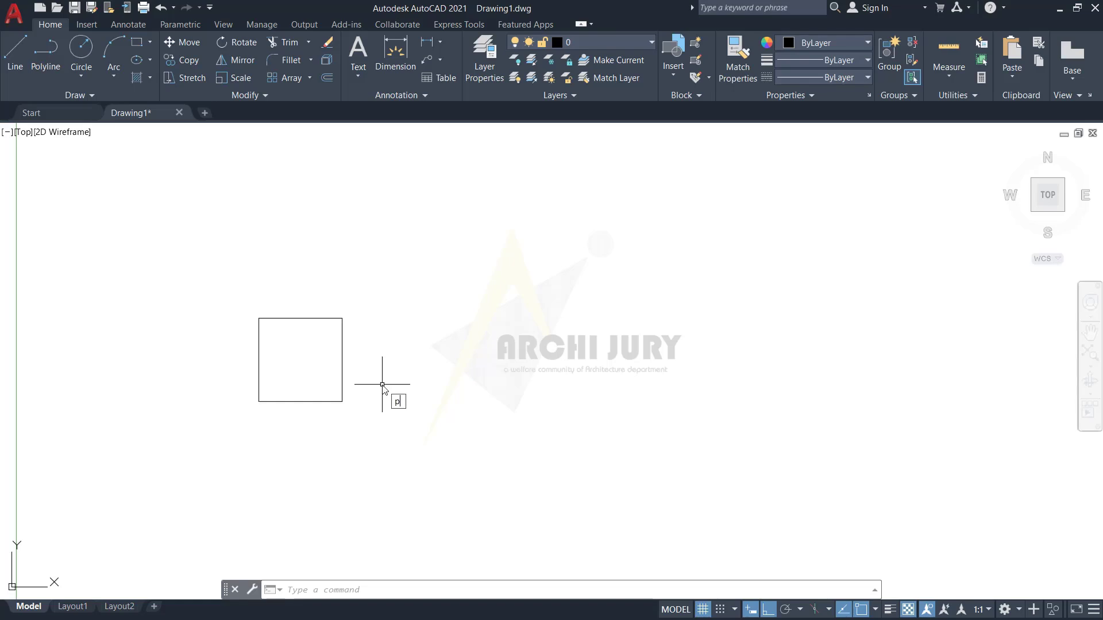
pyautogui.press('Return')
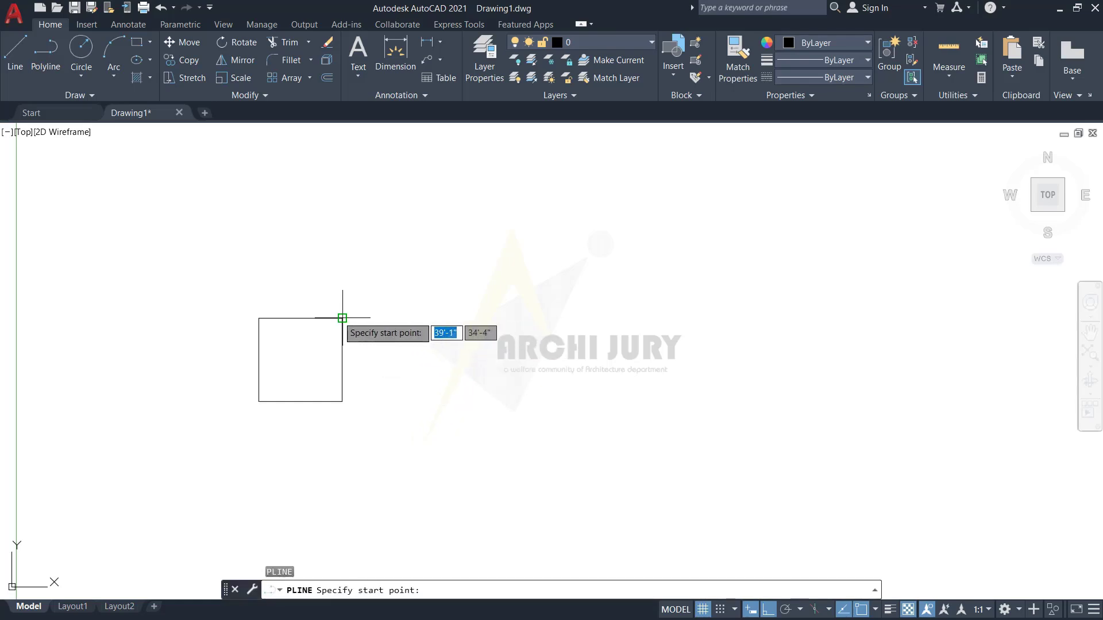
pyautogui.click(435, 319)
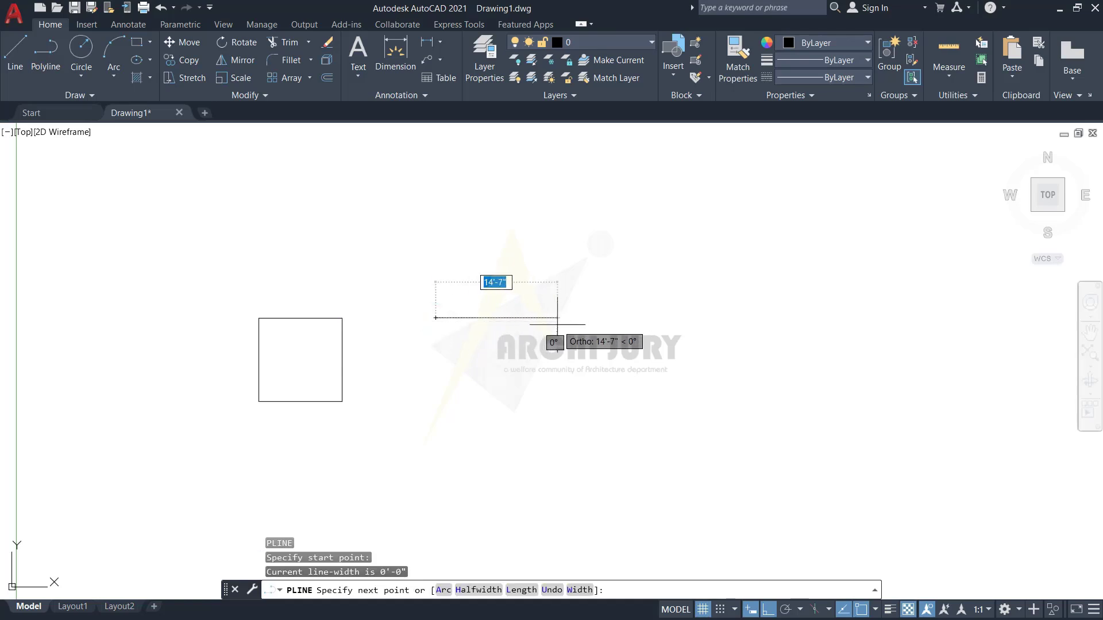
pyautogui.write("10'")
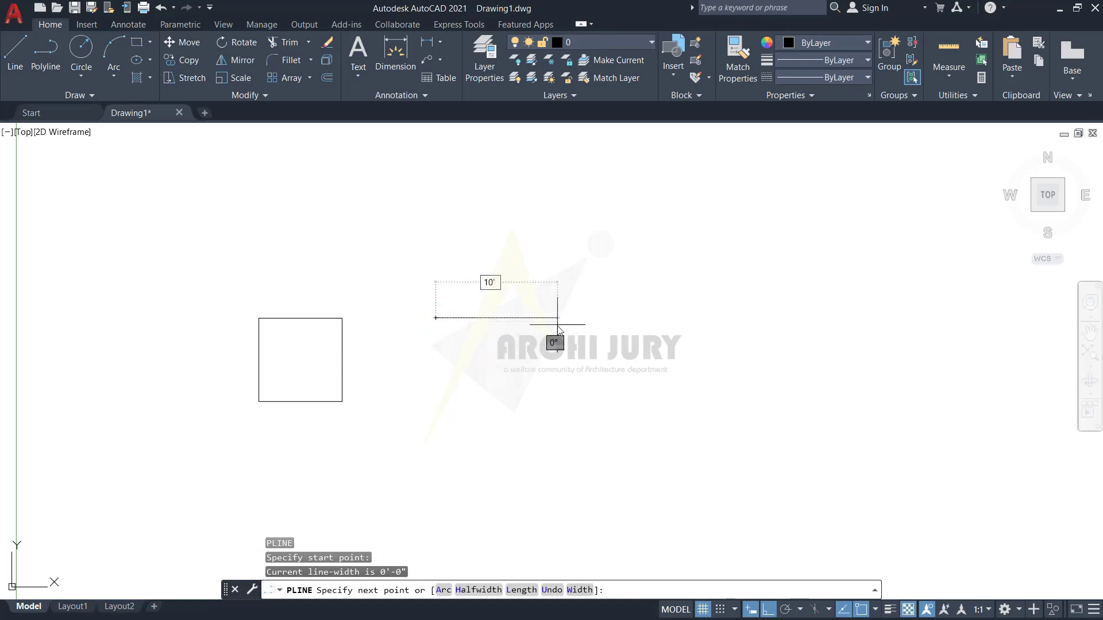
pyautogui.press('Return')
pyautogui.write('1')
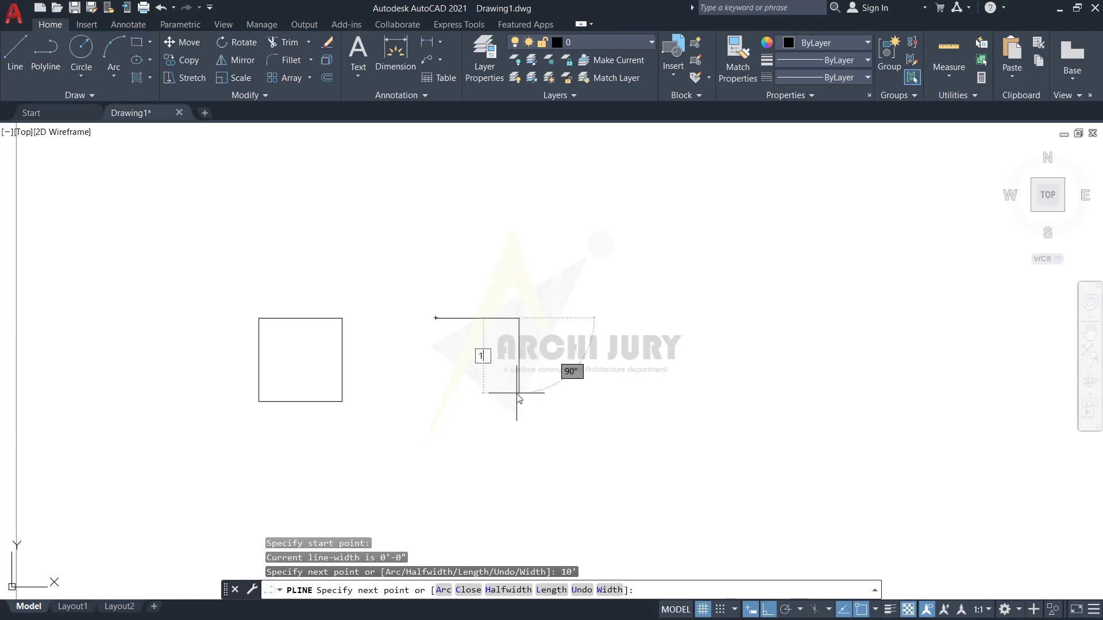
pyautogui.write("0'")
pyautogui.press('Return')
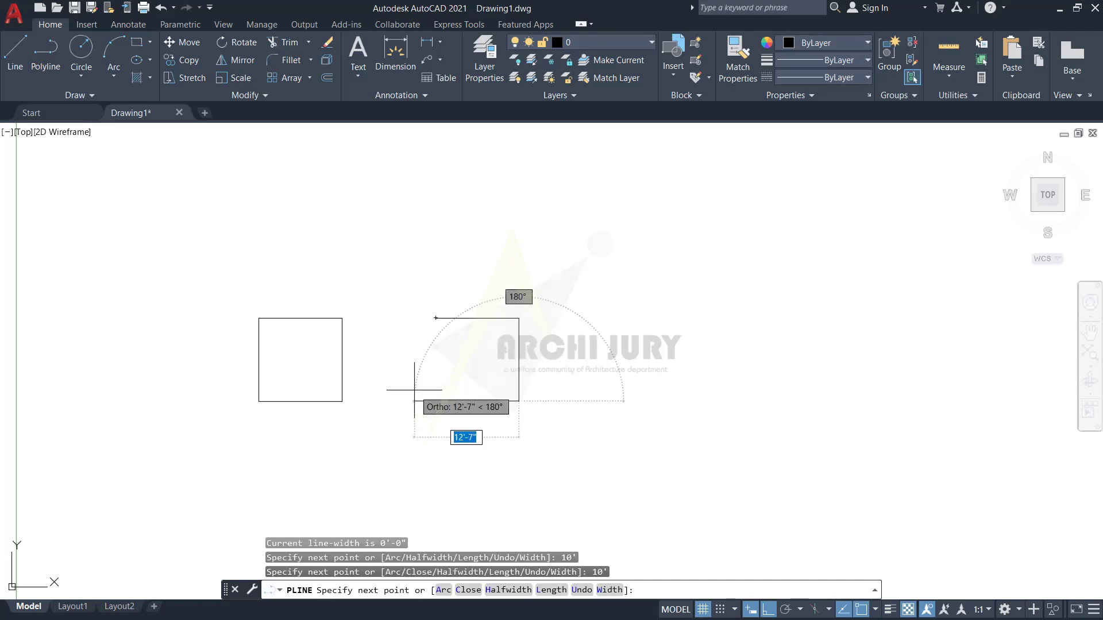
pyautogui.write("10'")
pyautogui.press('Return')
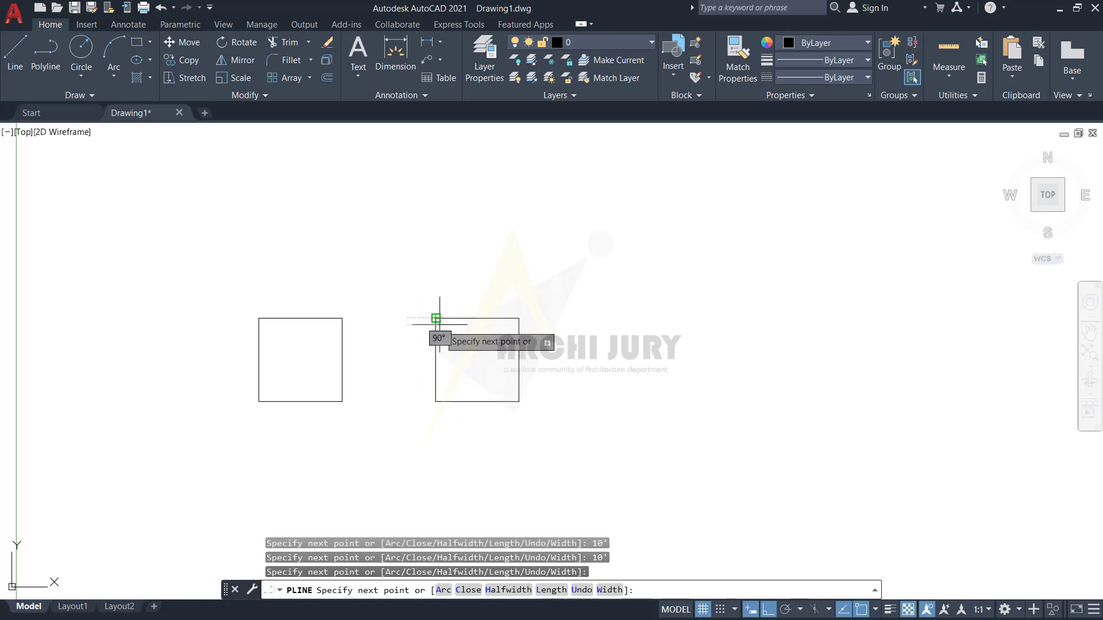
pyautogui.press('Escape')
pyautogui.click(520, 376)
pyautogui.click(489, 313)
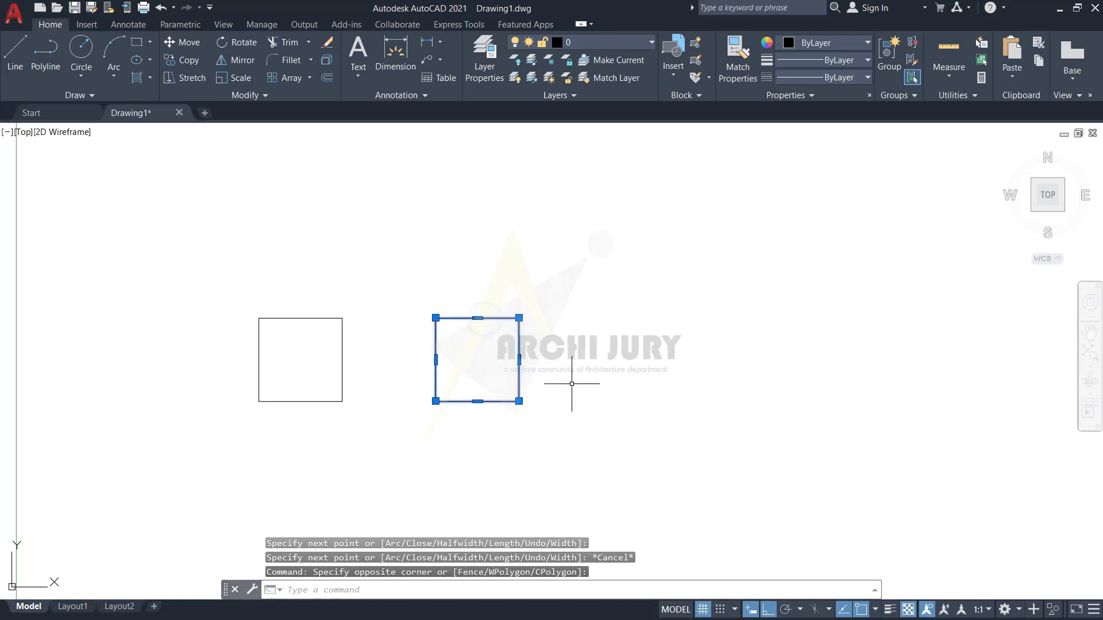
pyautogui.press('Escape')
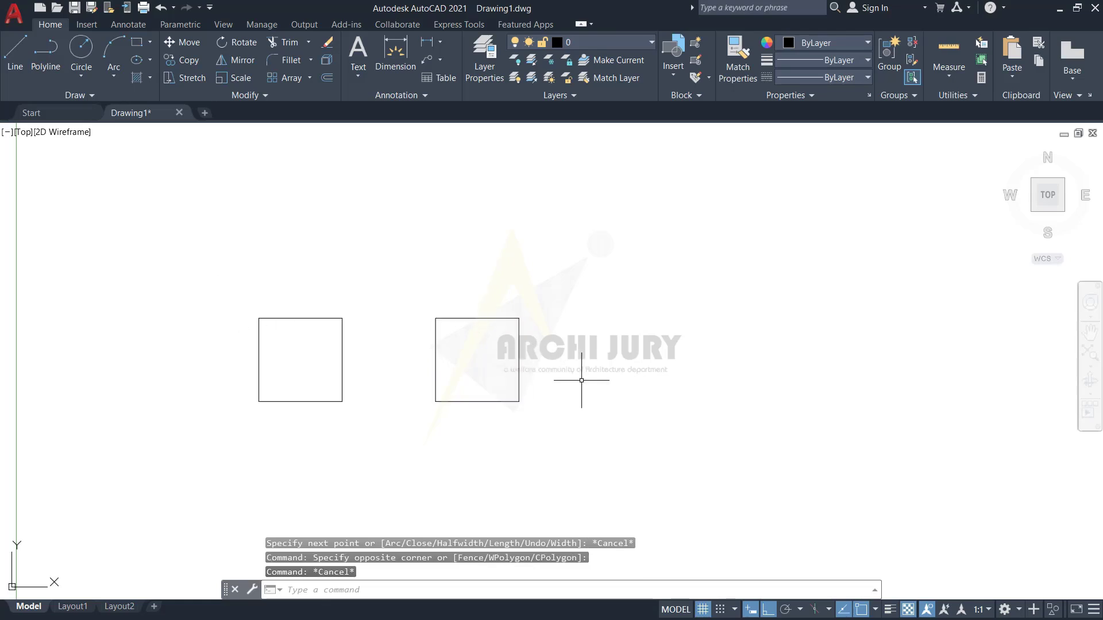
# Offset the polyline square 10" inward
pyautogui.click(443, 319)
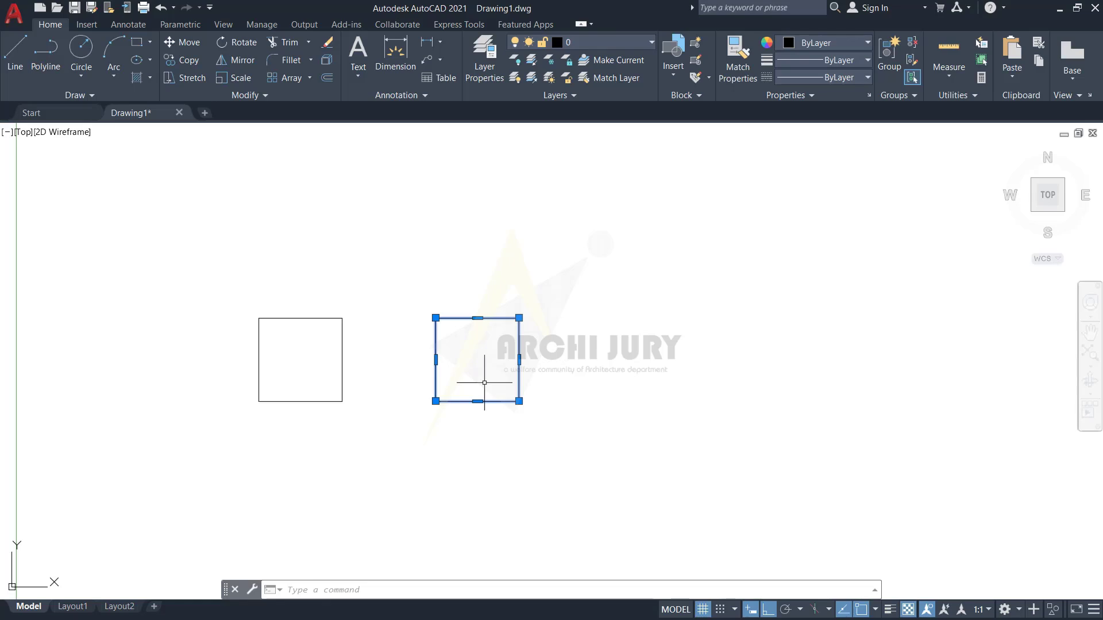
pyautogui.write('o')
pyautogui.press('Return')
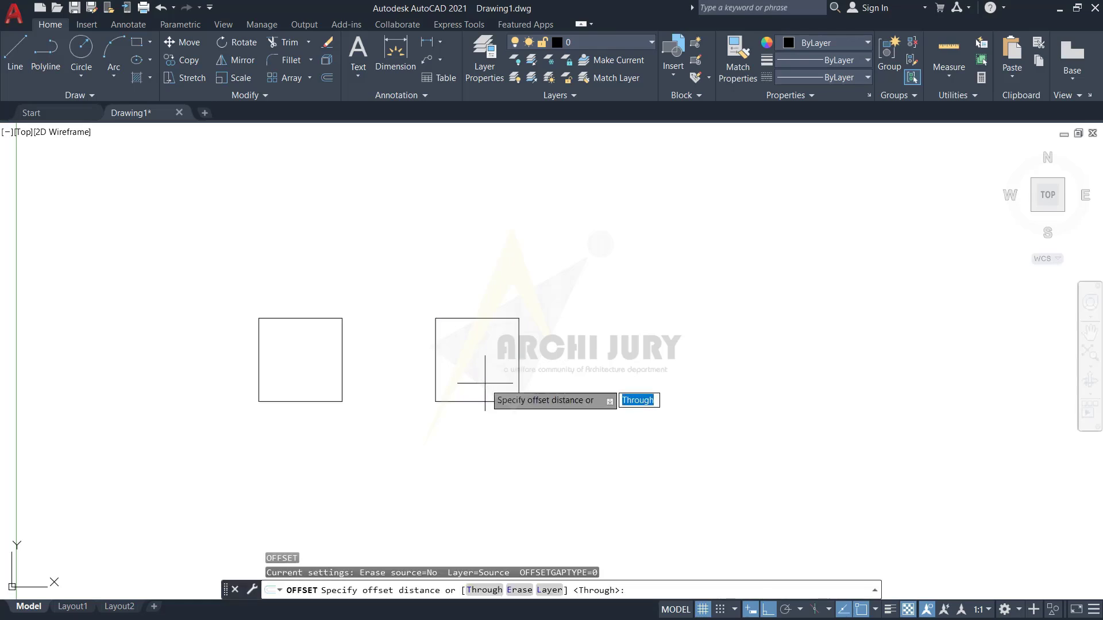
pyautogui.press('Return')
pyautogui.click(486, 402)
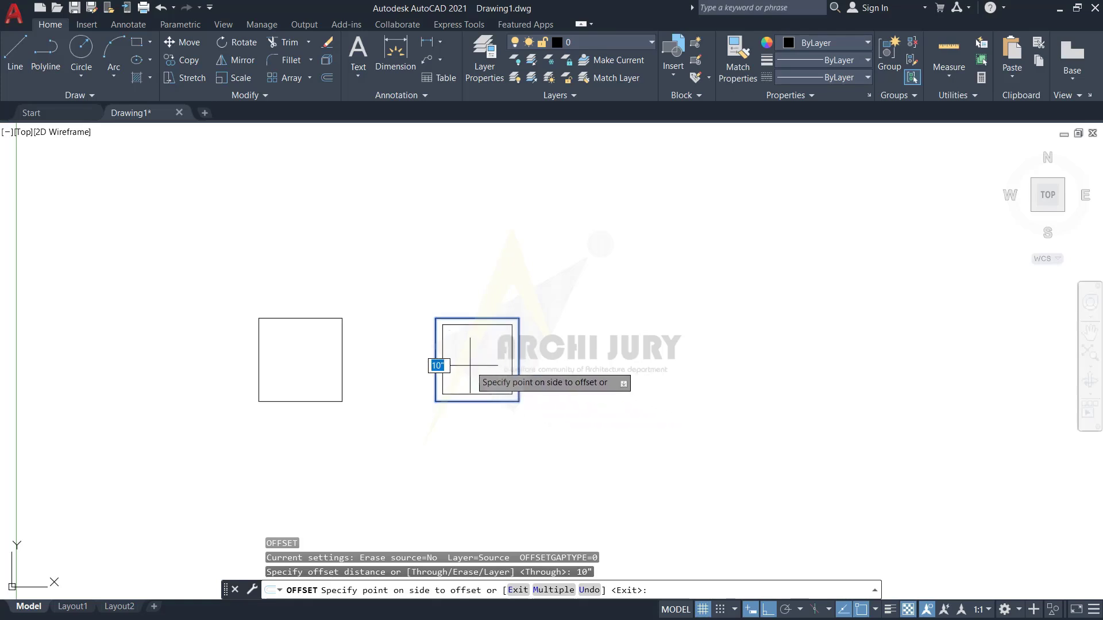
pyautogui.scroll(2, 471, 366)
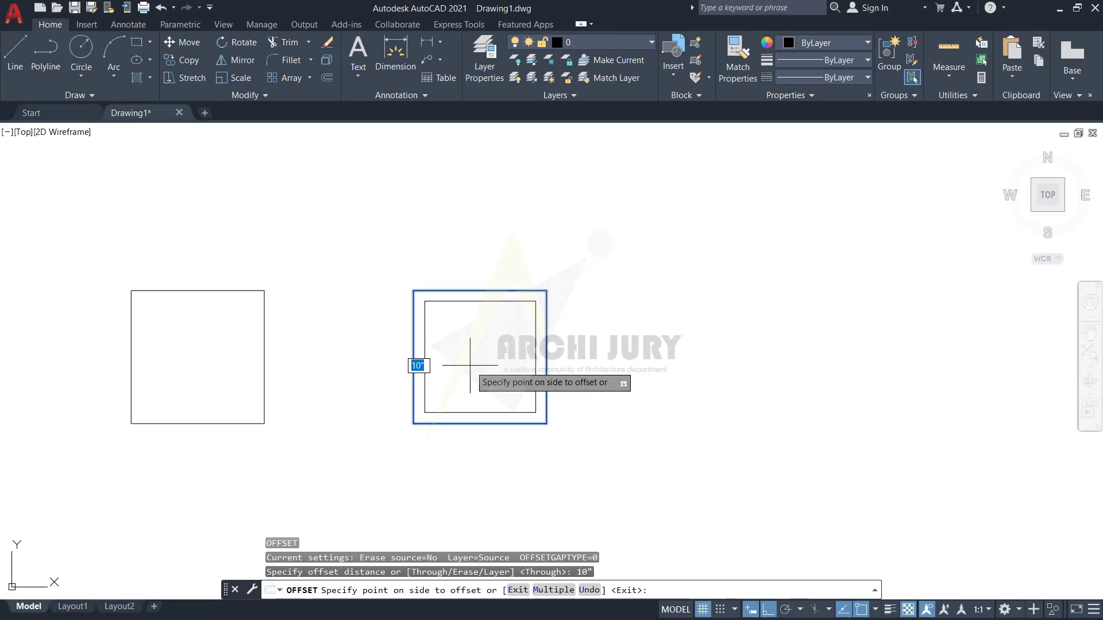
pyautogui.scroll(2, 470, 366)
pyautogui.click(468, 363)
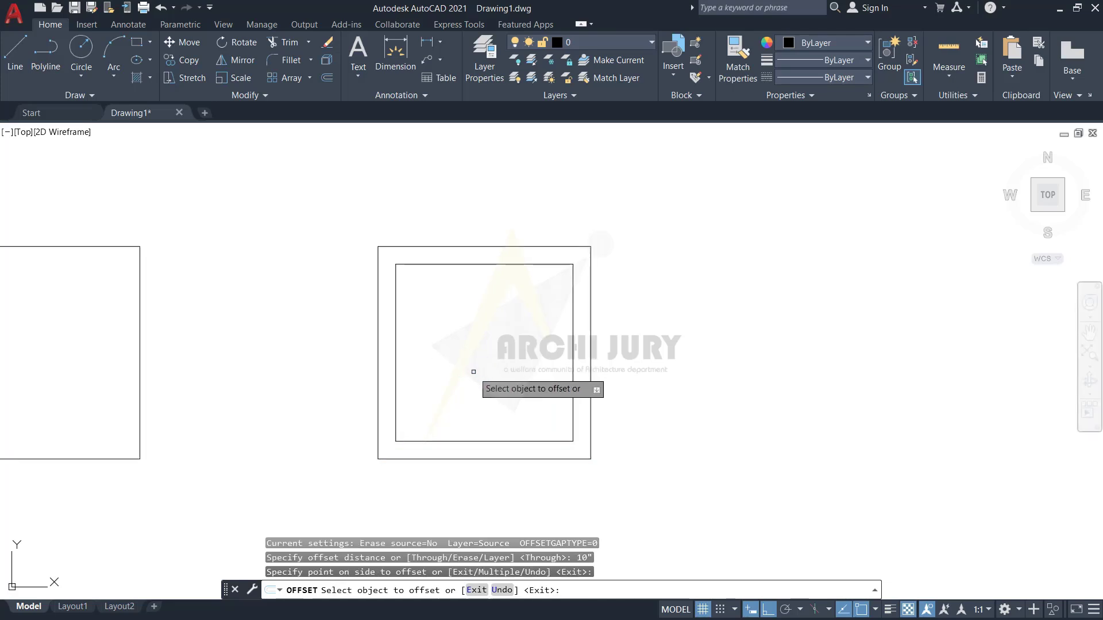
# Draw a vertical line through the middle of the double square, extending beyond its upper and lower edges
pyautogui.scroll(-2, 473, 372)
pyautogui.press('Escape')
pyautogui.write('l')
pyautogui.press('Return')
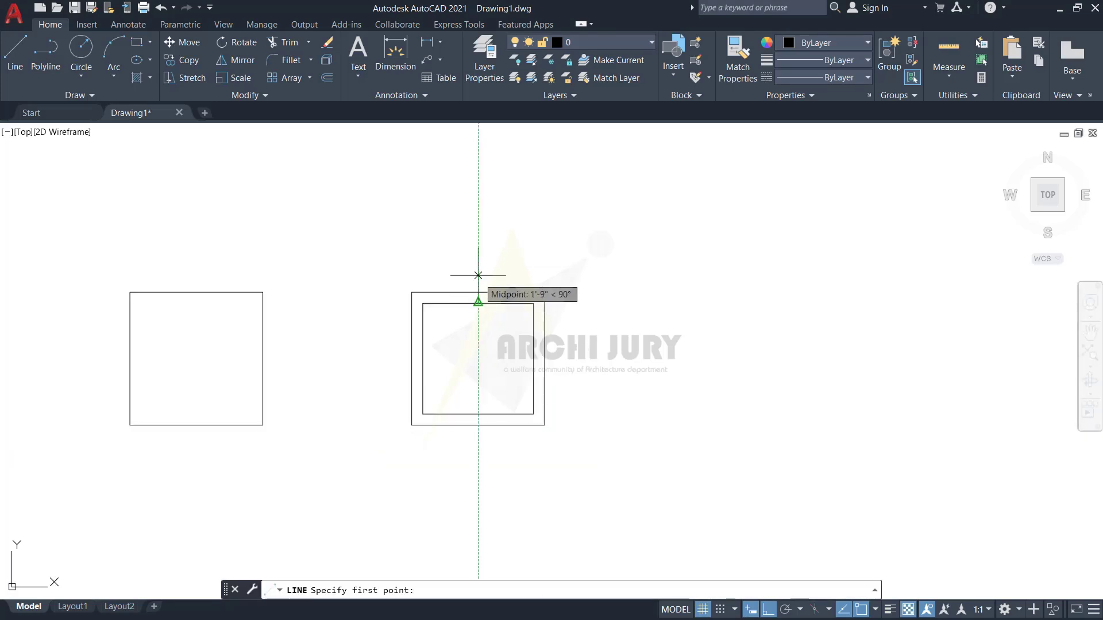
pyautogui.click(478, 244)
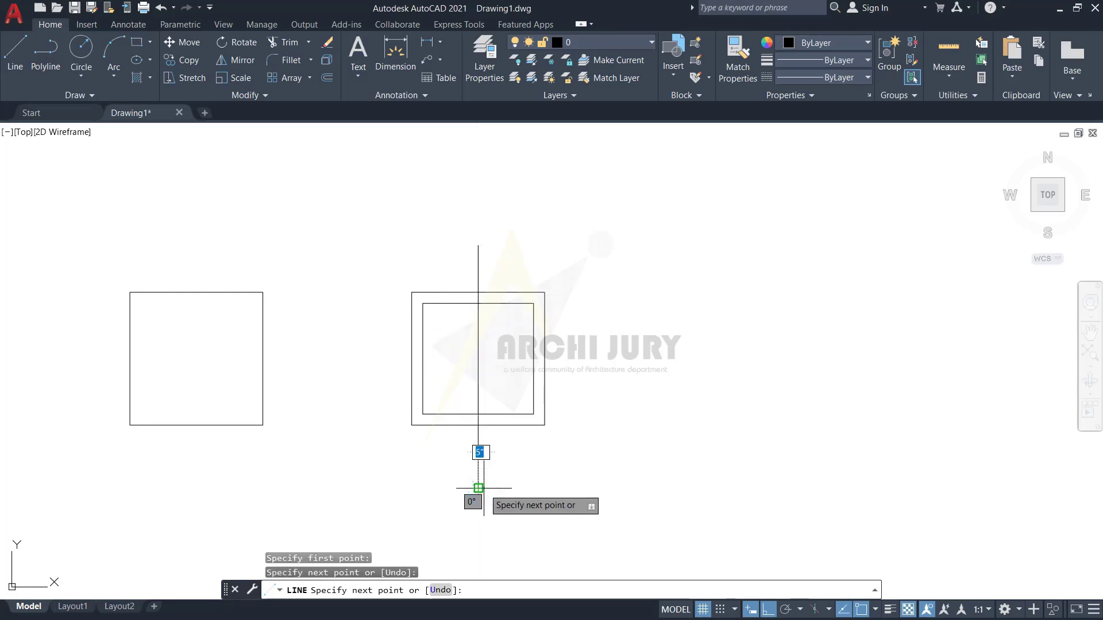
pyautogui.press('Escape')
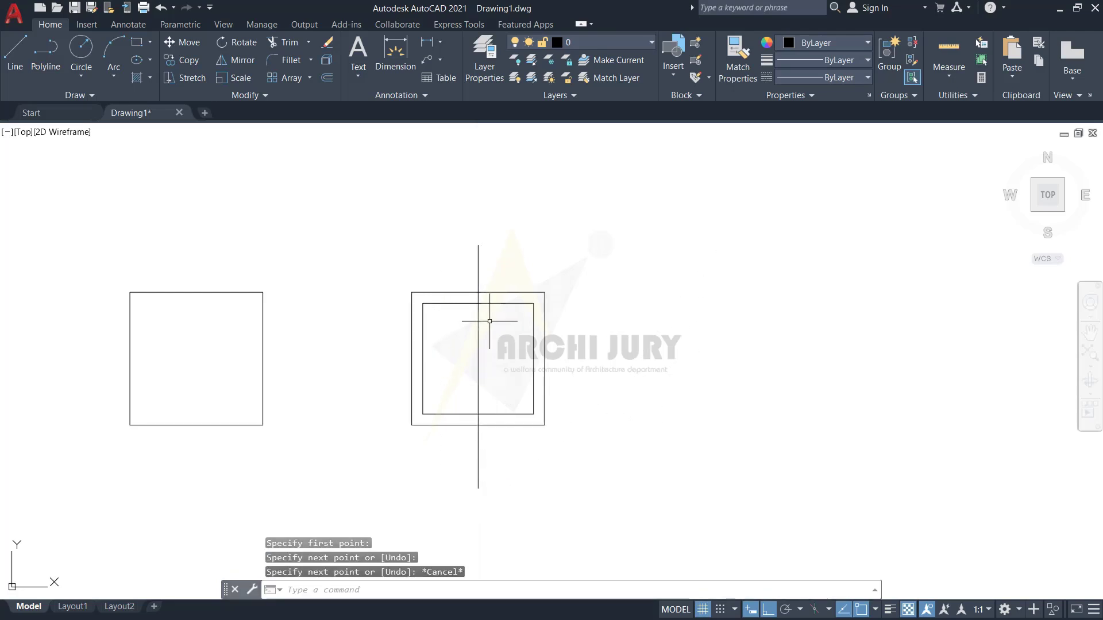
# Trim away the right half of both nested squares and the vertical line's ends that project beyond them
pyautogui.scroll(-2, 490, 319)
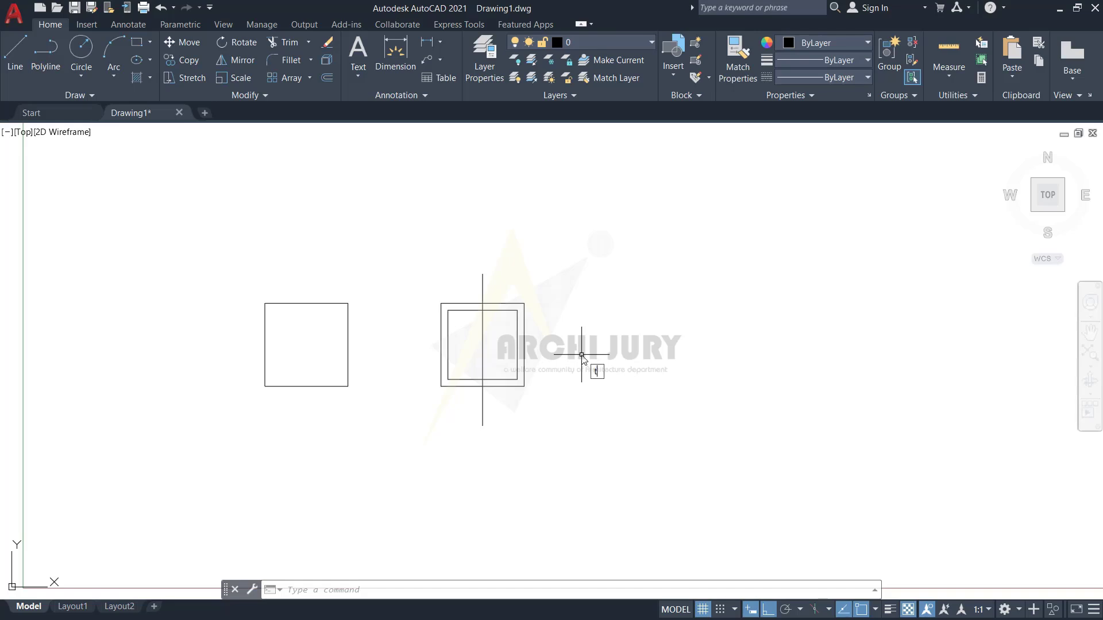
pyautogui.write('r')
pyautogui.press('Return')
pyautogui.click(503, 277)
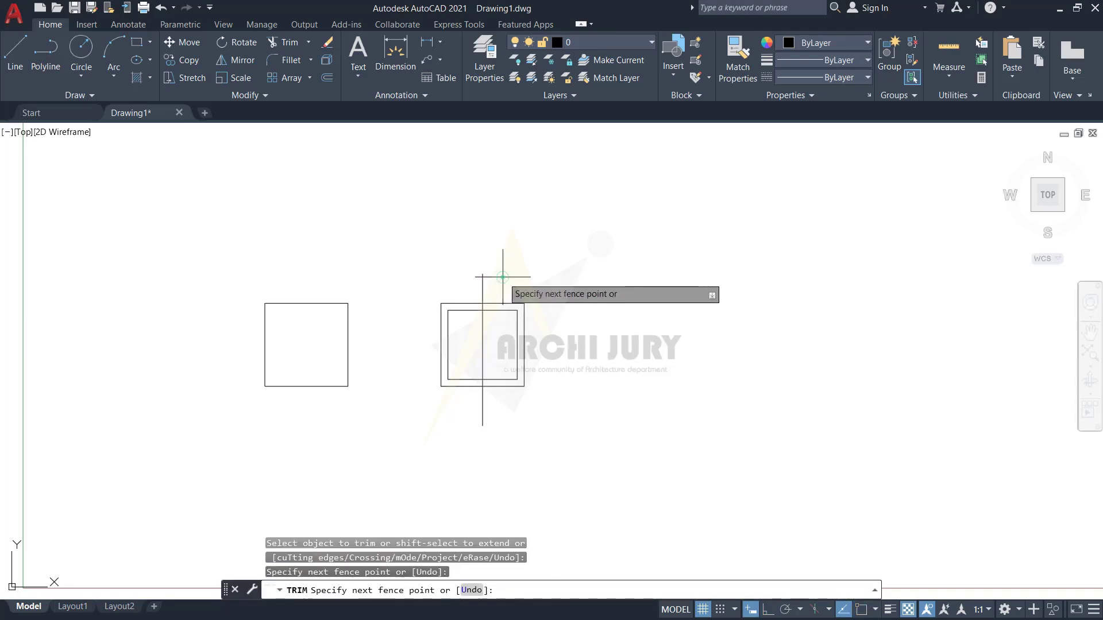
pyautogui.click(503, 407)
pyautogui.press('Return')
pyautogui.click(495, 361)
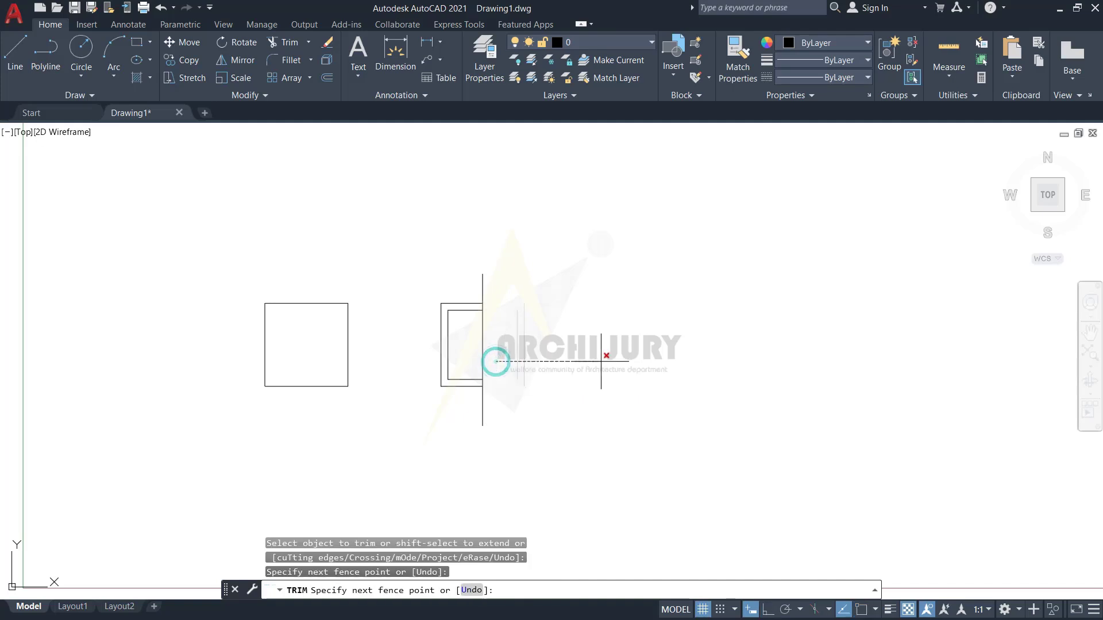
pyautogui.click(493, 290)
pyautogui.press('Return')
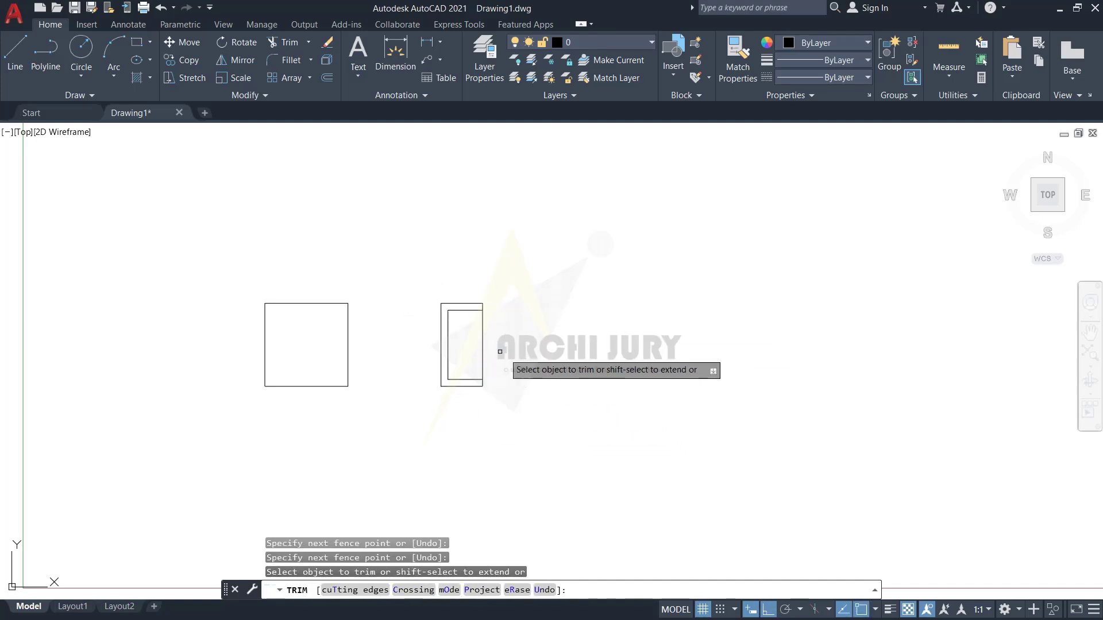
# Copy the rightmost C-shaped outline twice horizontally to the right, placing the farther copy about 22' away
pyautogui.click(660, 431)
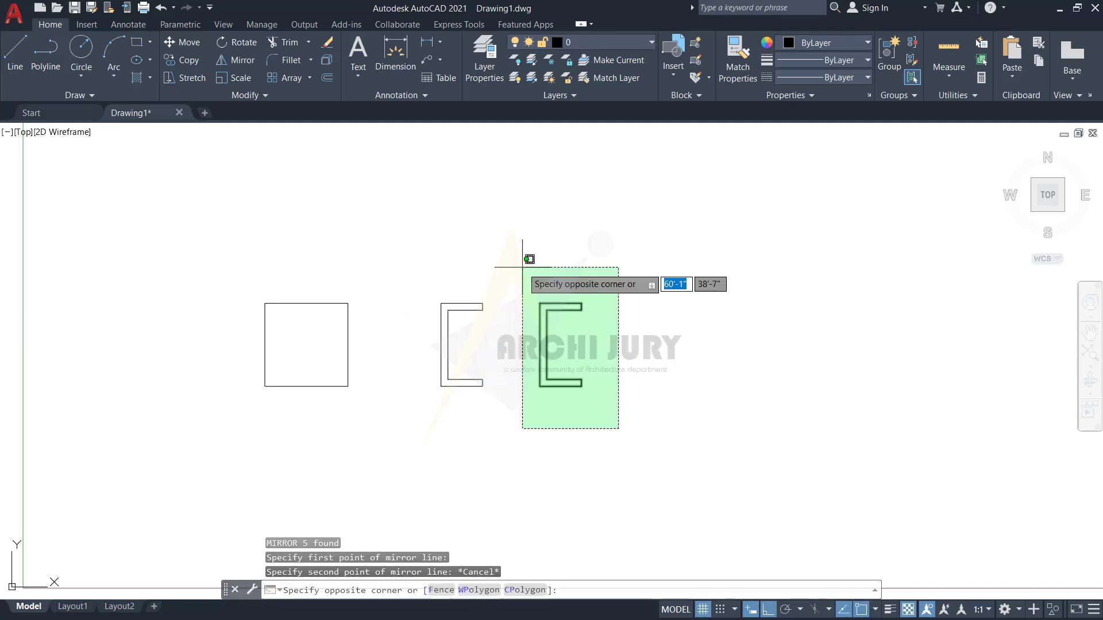
pyautogui.click(517, 255)
pyautogui.rightClick(523, 267)
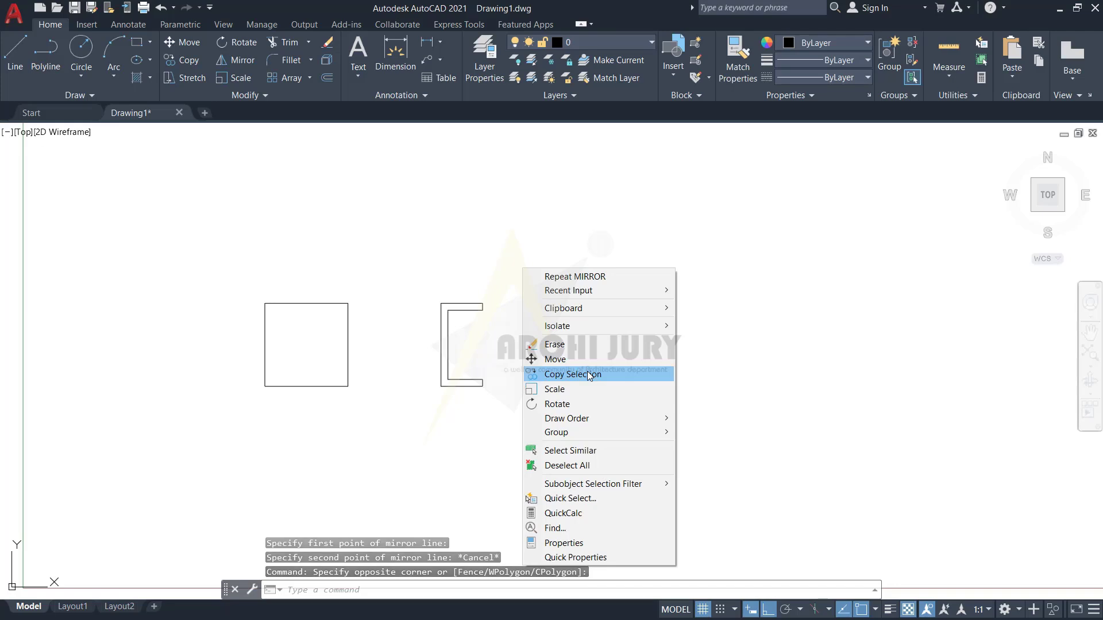
pyautogui.click(587, 374)
pyautogui.click(582, 385)
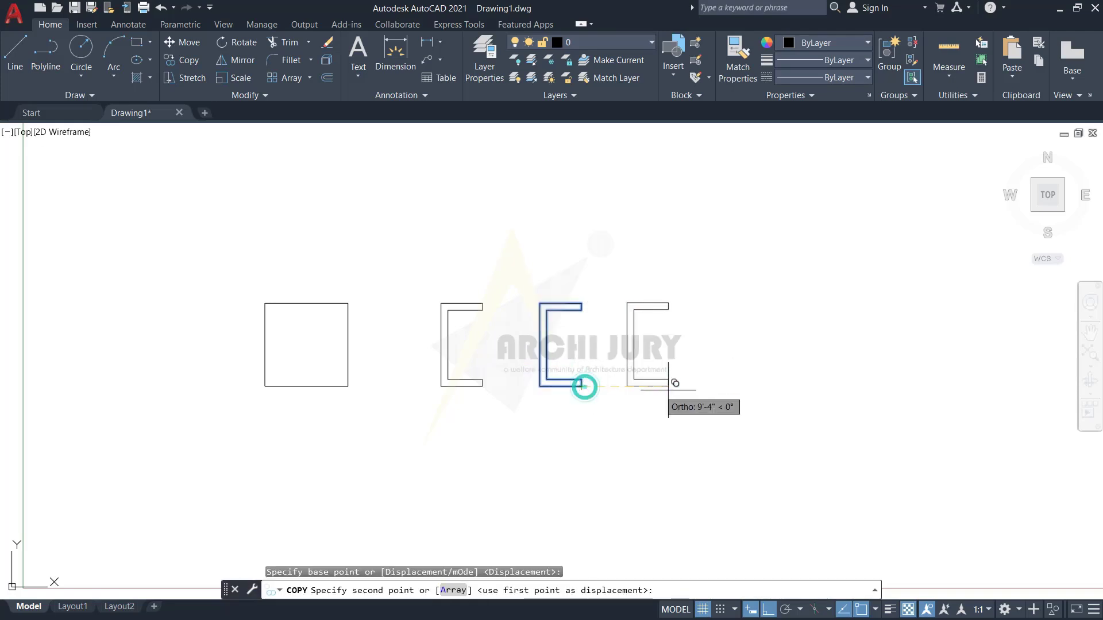
pyautogui.click(674, 386)
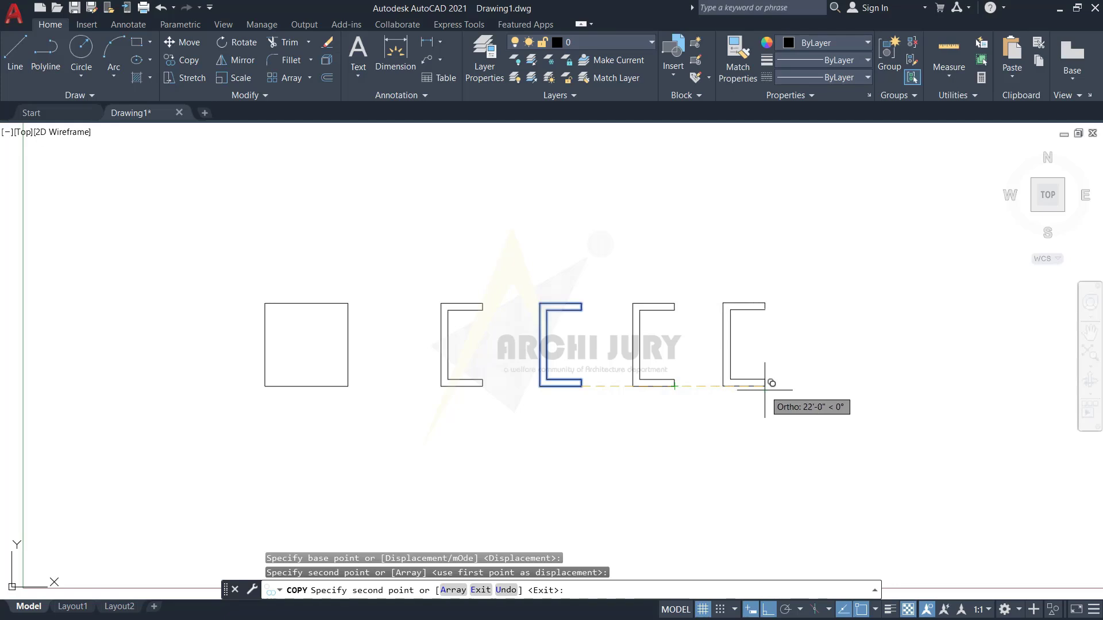
pyautogui.click(764, 389)
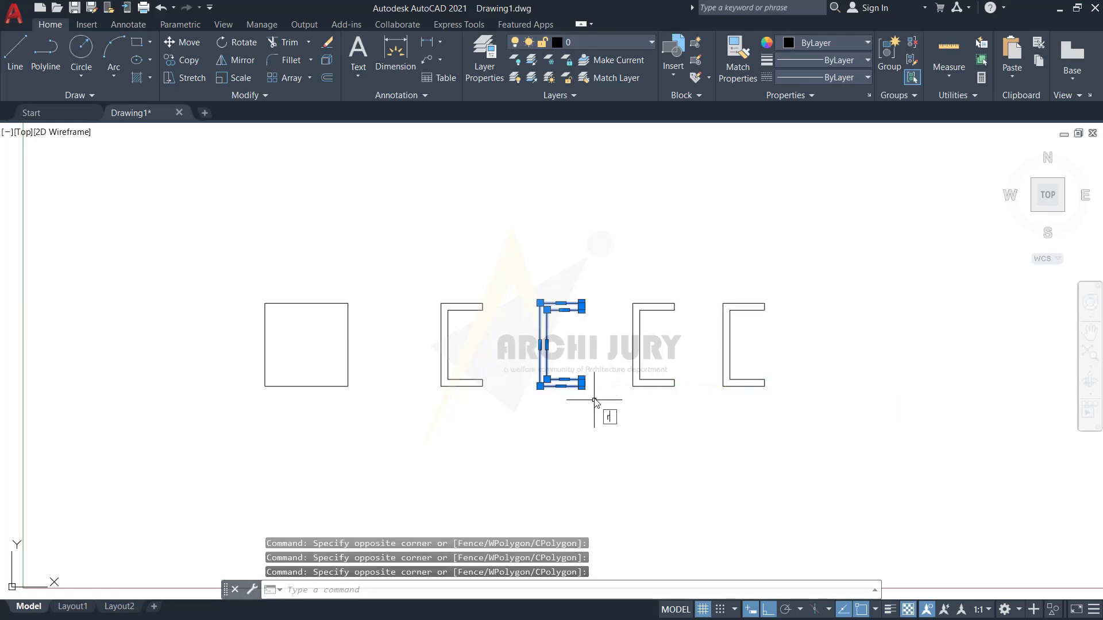
# Rotate the second C-shaped outline 90° counterclockwise about its lower-right corner so it opens upward
pyautogui.write('o')
pyautogui.press('Return')
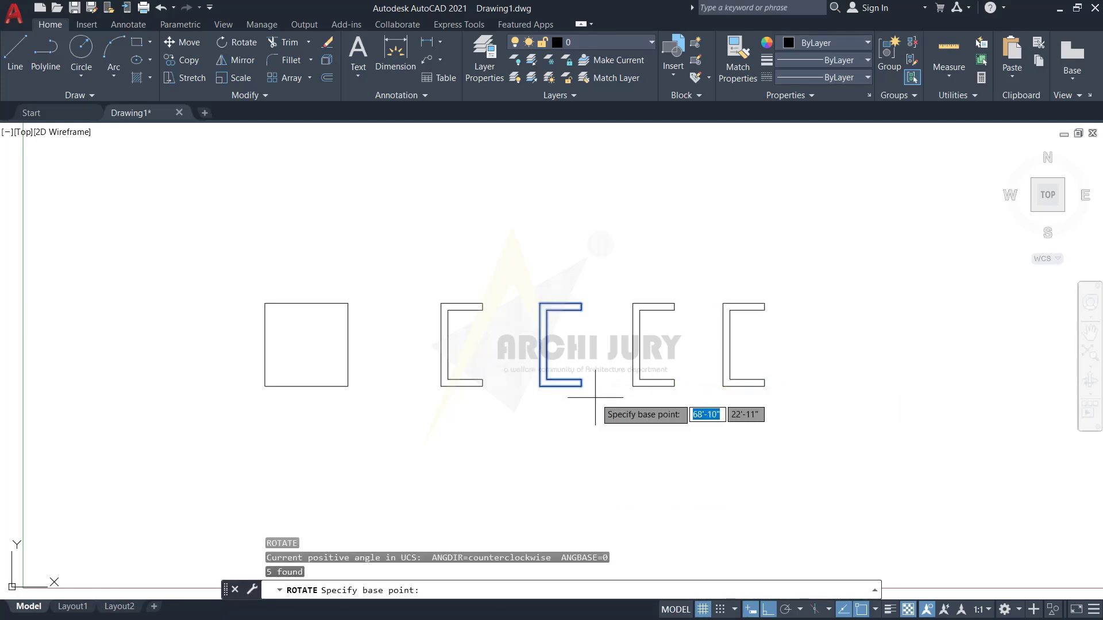
pyautogui.click(581, 386)
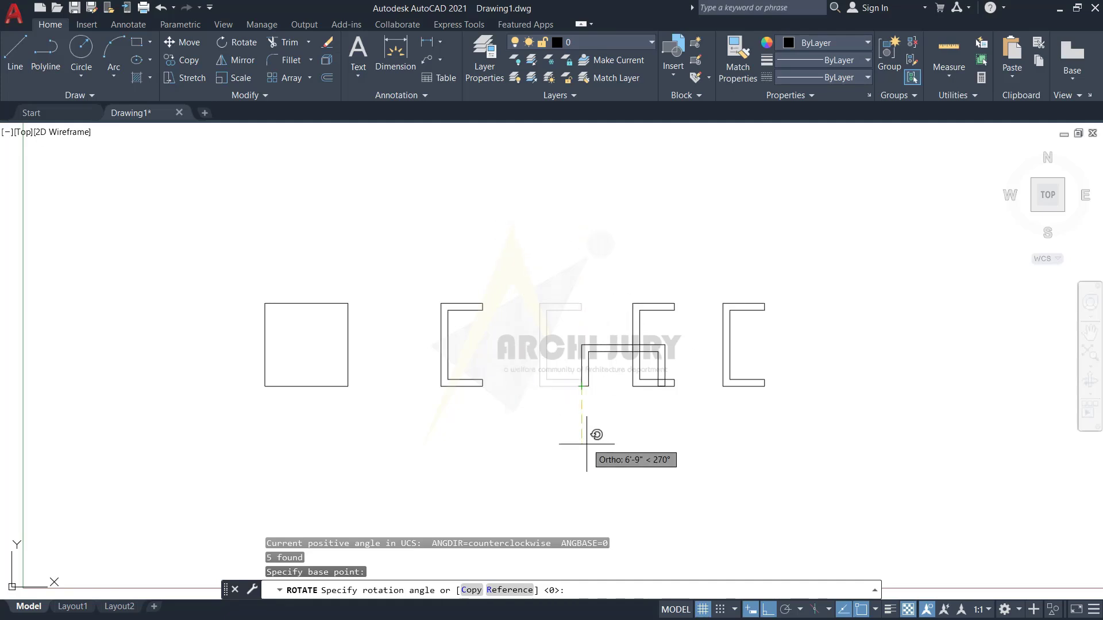
pyautogui.click(591, 362)
# Mirror the C-shaped outline second from the right across the vertical line through its open ends, erasing the source objects
pyautogui.click(686, 402)
pyautogui.click(628, 278)
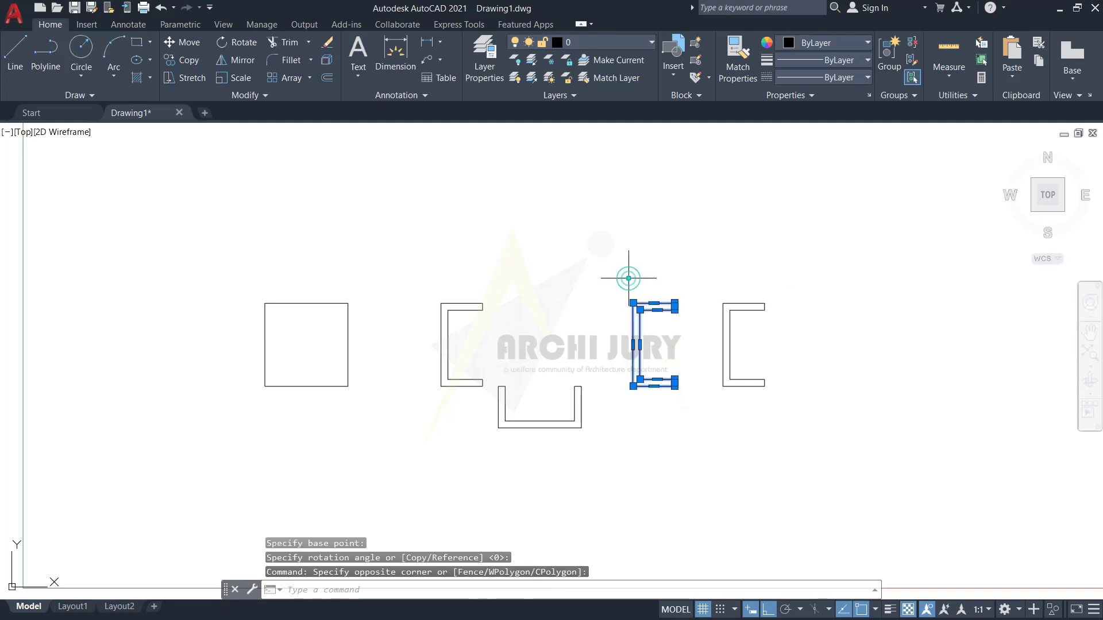
pyautogui.press('Return')
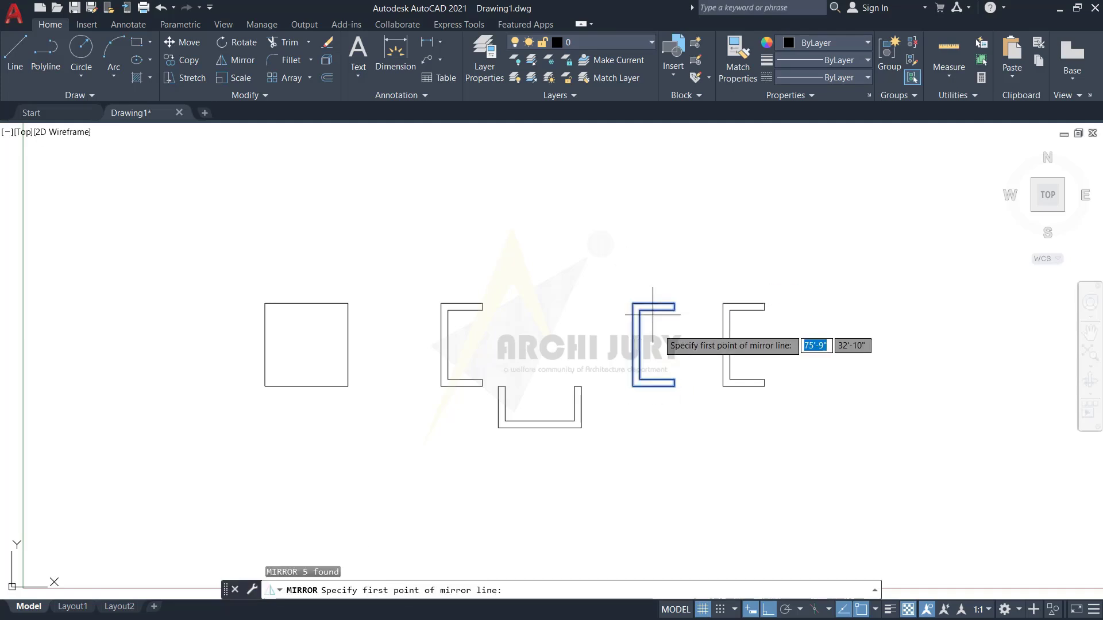
pyautogui.click(675, 386)
pyautogui.click(686, 330)
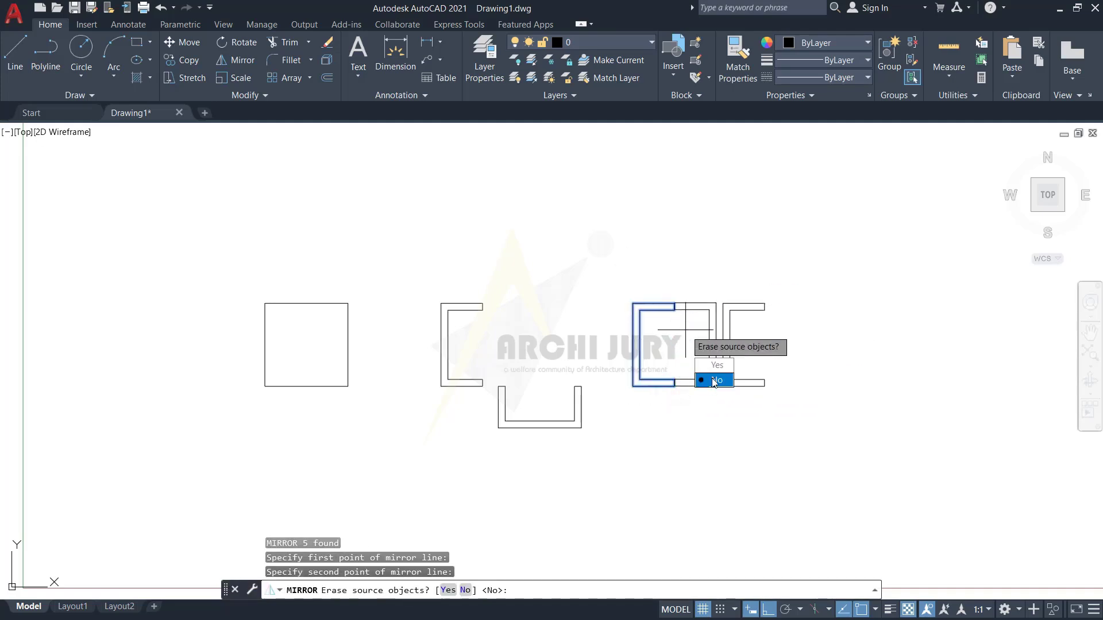
pyautogui.click(700, 381)
# Scale the rightmost C-shaped outline about its lower-left corner, enlarging it to a little over twice its size
pyautogui.click(802, 390)
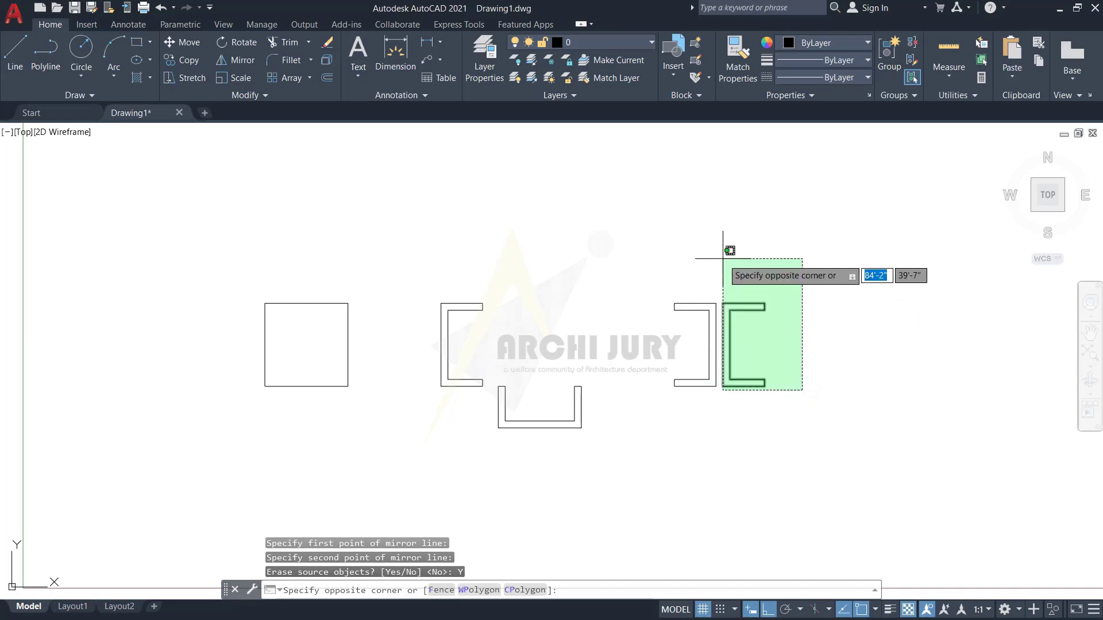
pyautogui.click(723, 259)
pyautogui.rightClick(723, 259)
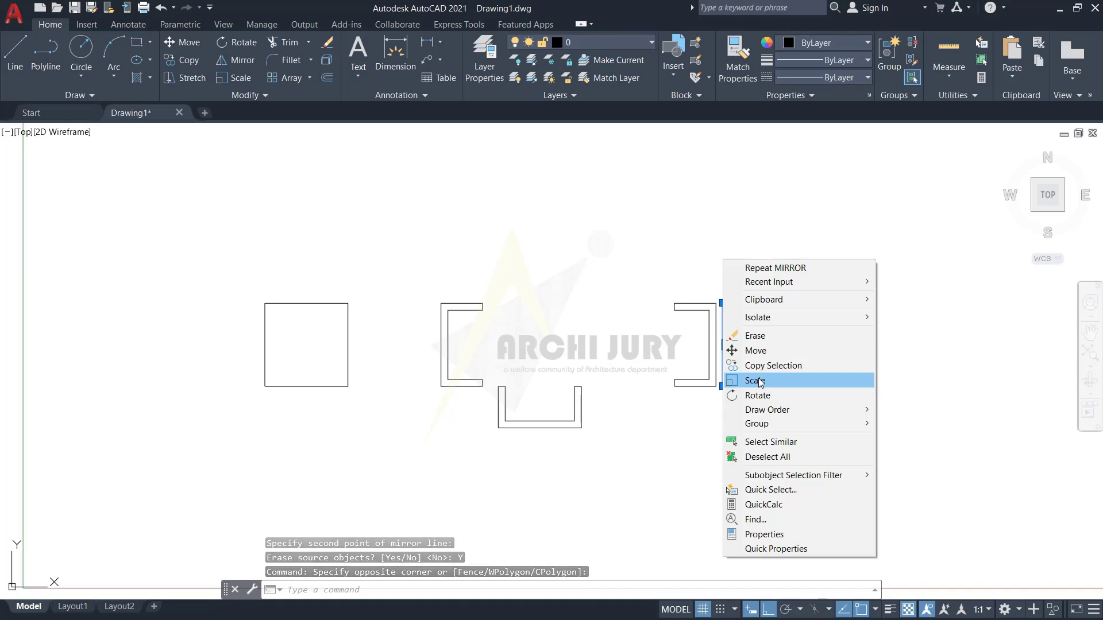
pyautogui.click(715, 218)
pyautogui.click(713, 264)
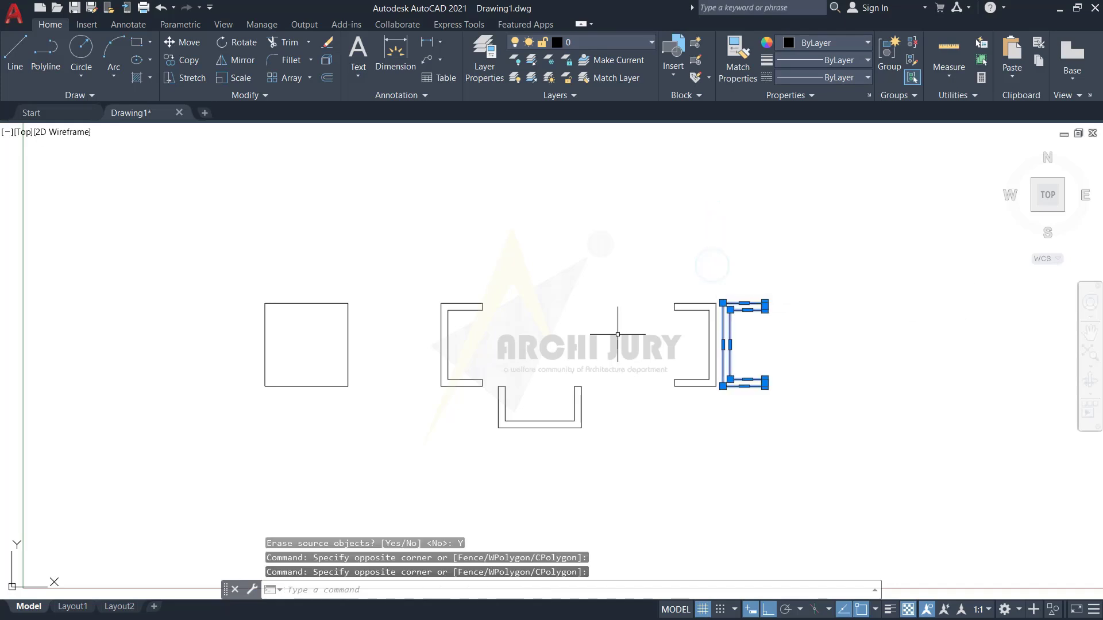
pyautogui.write('sc')
pyautogui.press('Return')
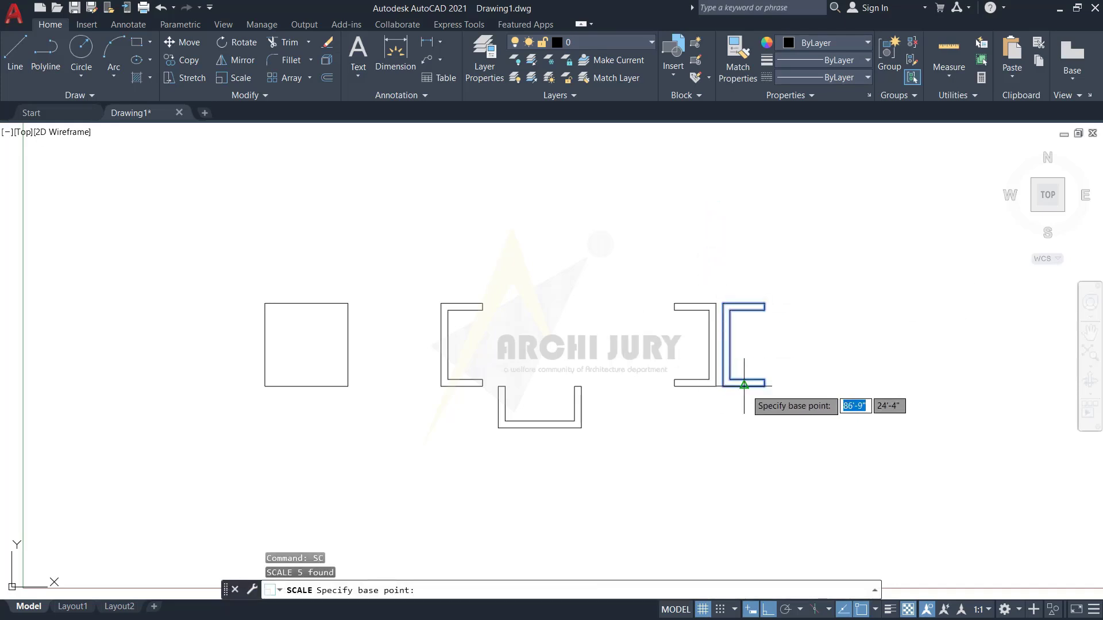
pyautogui.click(723, 386)
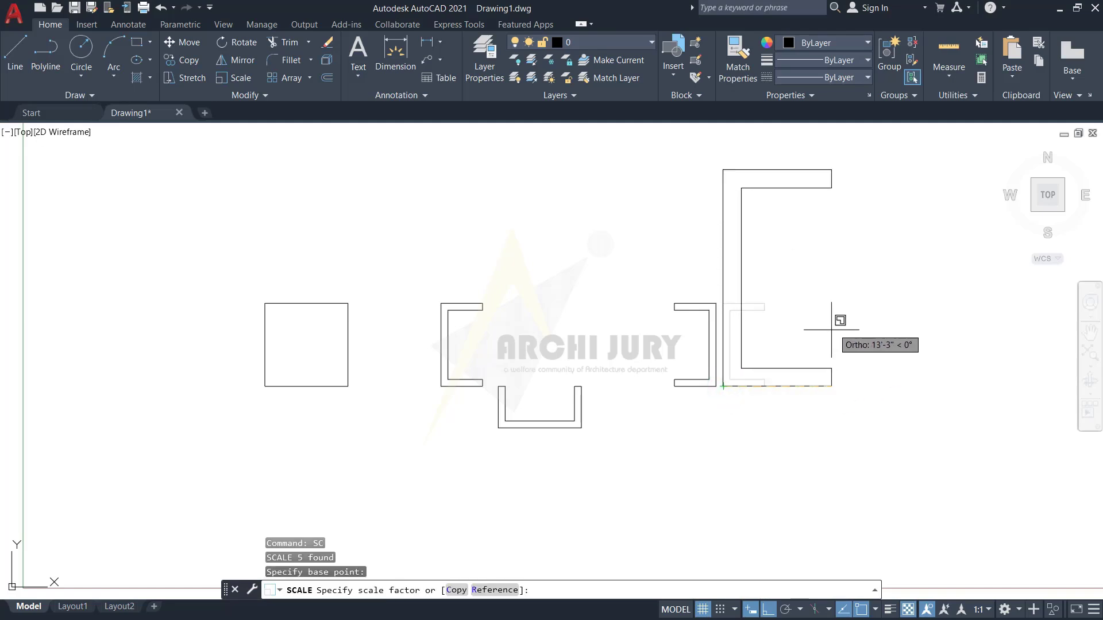
pyautogui.click(813, 357)
pyautogui.scroll(-4, 525, 365)
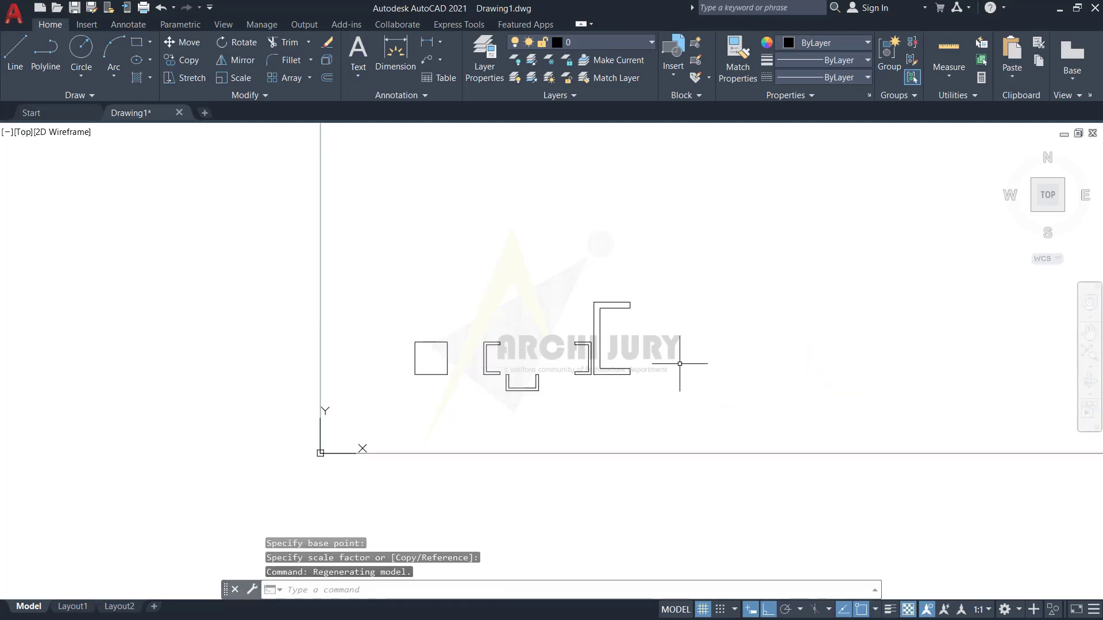
pyautogui.scroll(2, 684, 362)
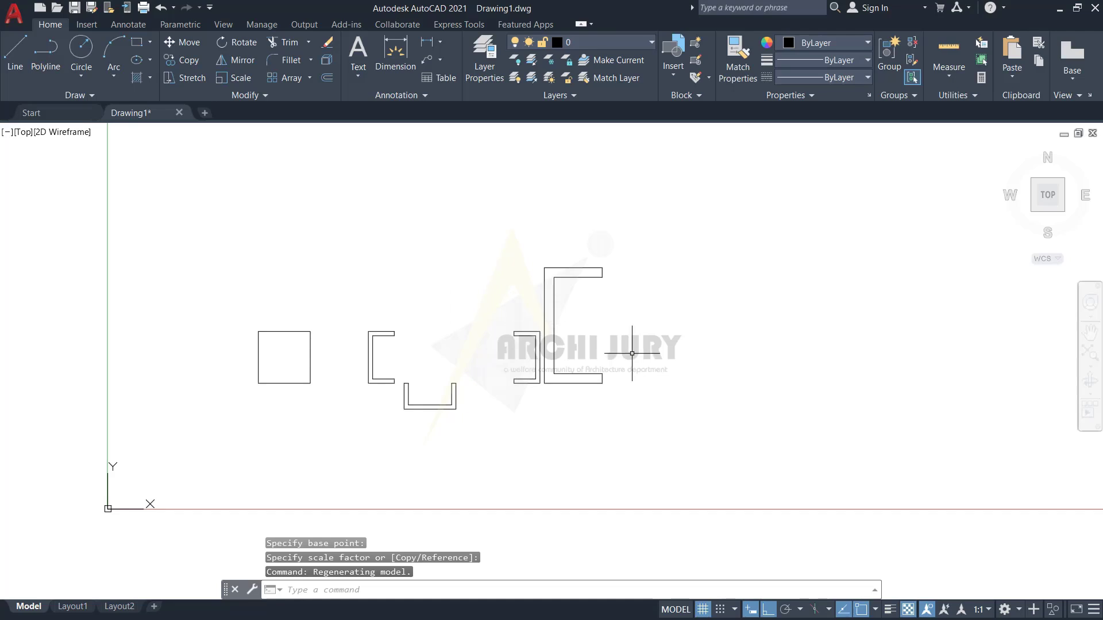
# Move the enlarged C-shaped outline freely up and to the right by its lower-left corner, with Ortho mode off
pyautogui.click(653, 407)
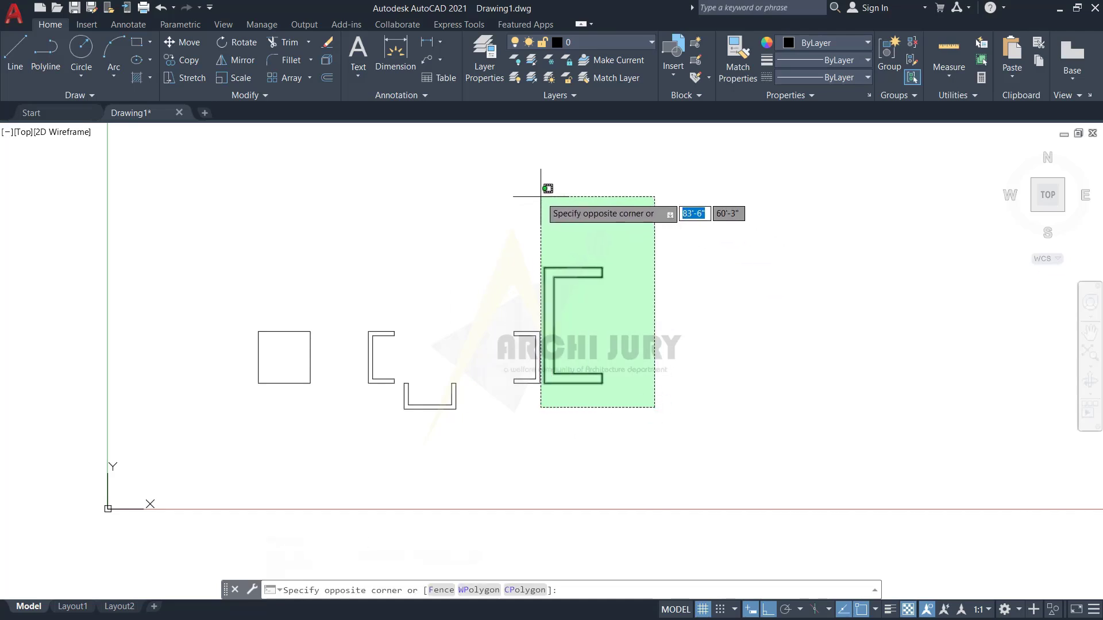
pyautogui.click(541, 198)
pyautogui.press('Return')
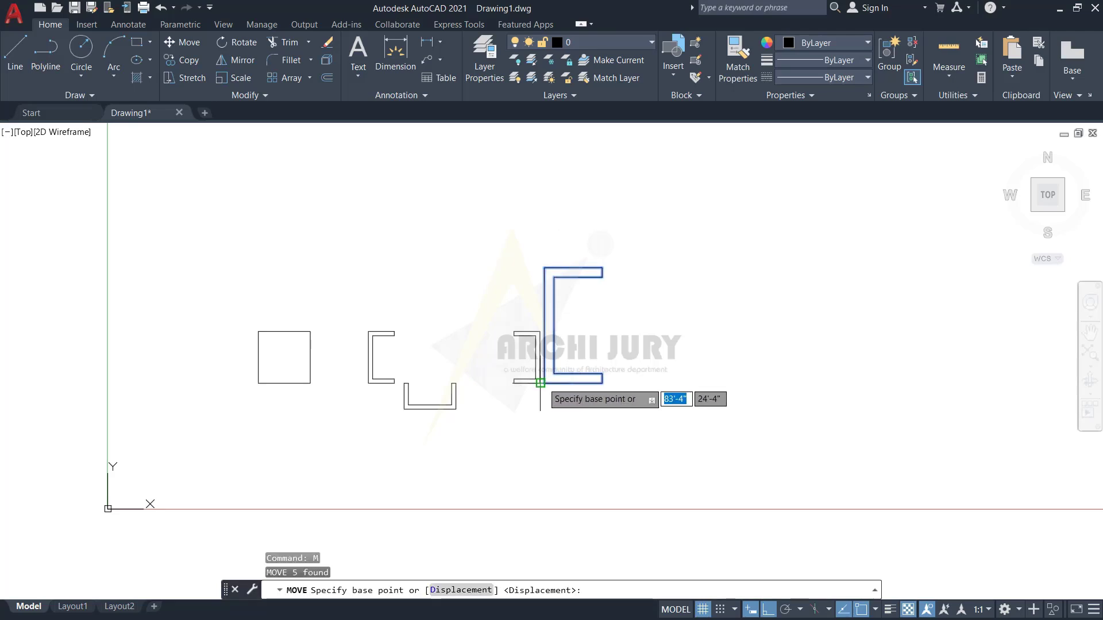
pyautogui.click(544, 382)
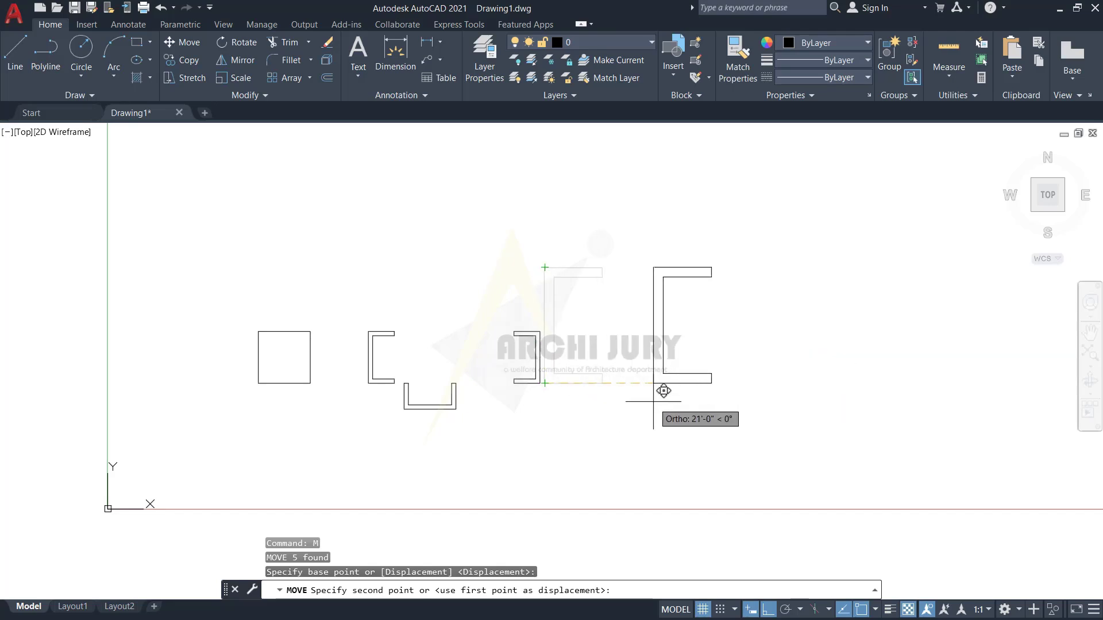
pyautogui.press('F8')
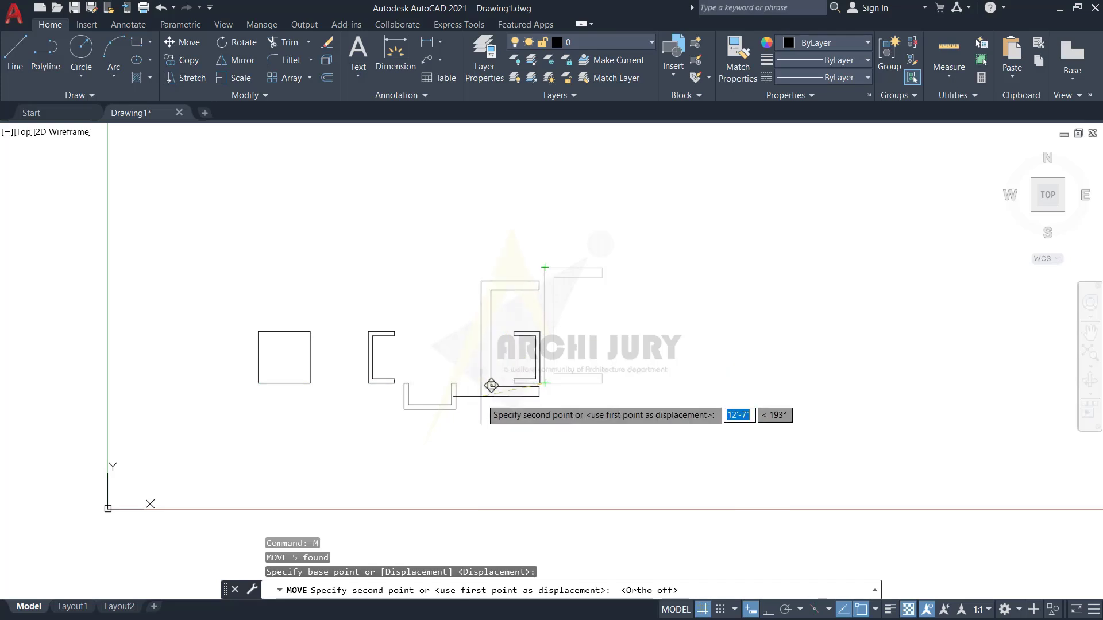
pyautogui.click(592, 336)
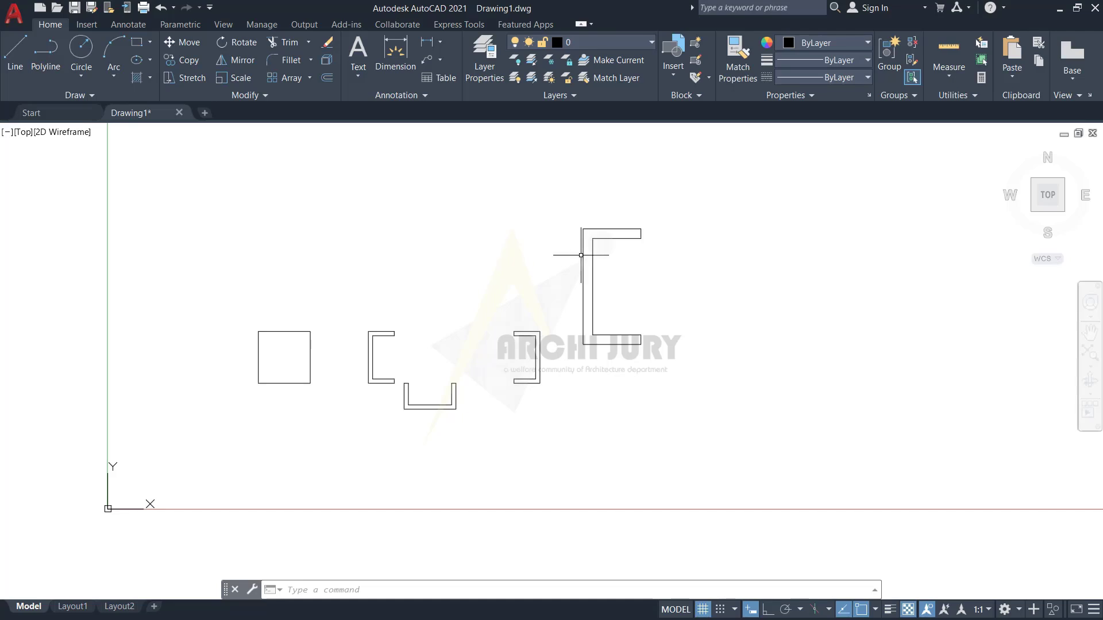
pyautogui.write('l')
pyautogui.press('Return')
pyautogui.scroll(6, 240, 356)
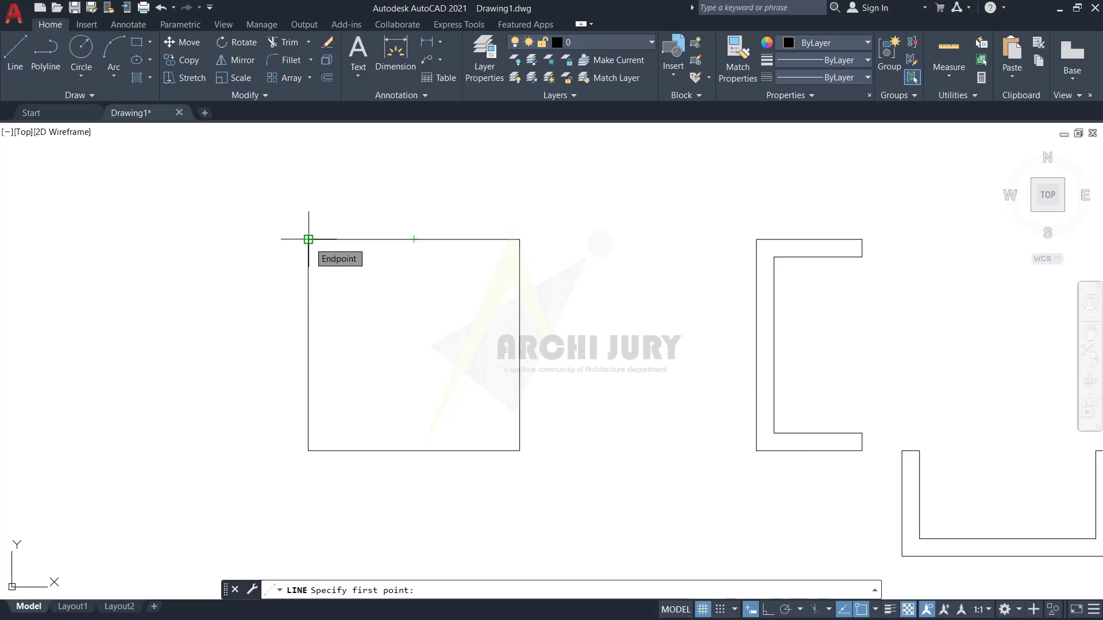
pyautogui.press('F3')
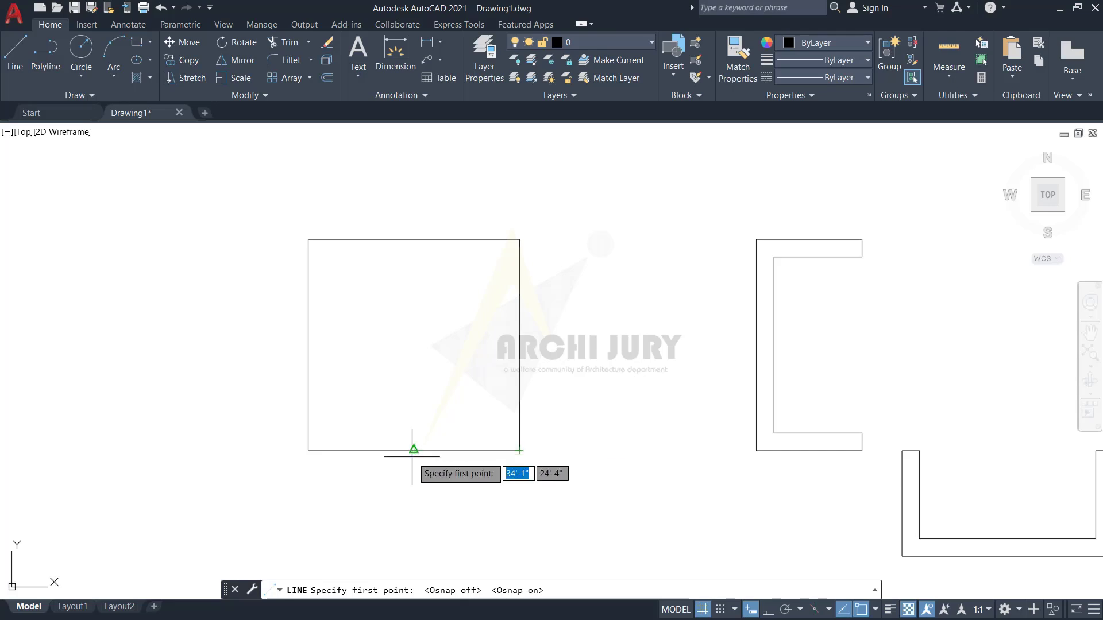
pyautogui.press('Escape')
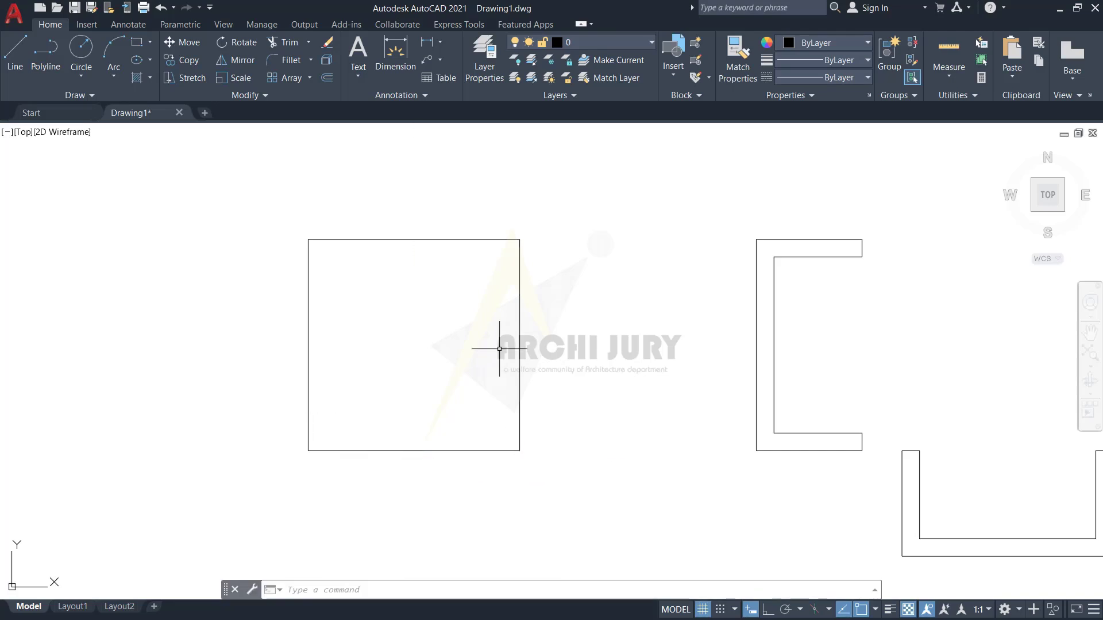
# With Ortho mode on, draw four connected lines right of the square, the bottom one about 5'-2" long and the last ending short of the top line
pyautogui.click(12, 45)
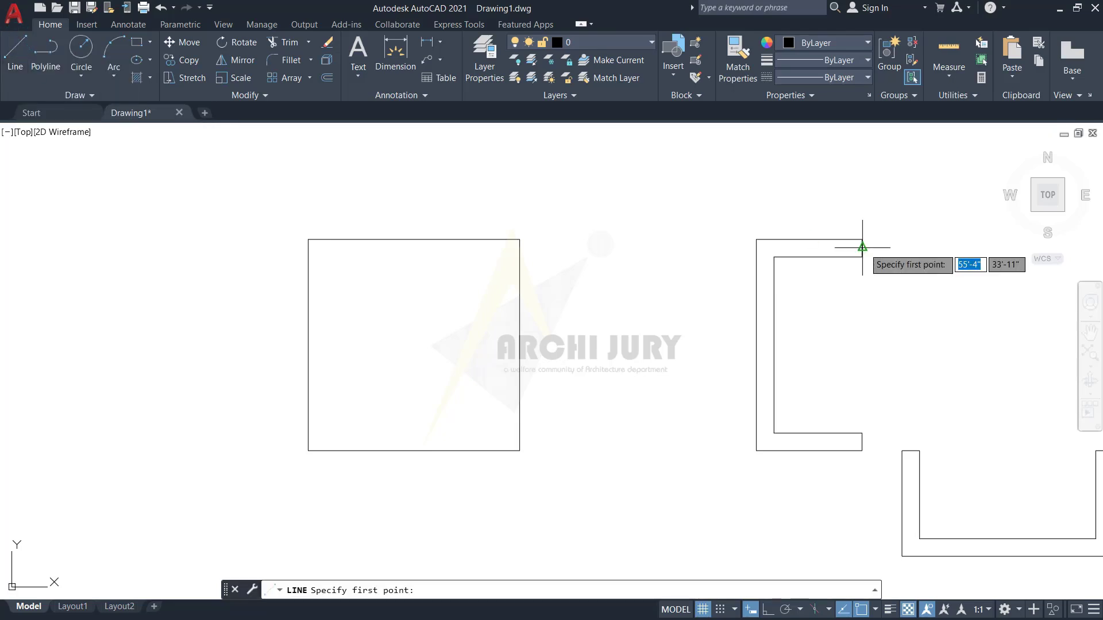
pyautogui.click(546, 239)
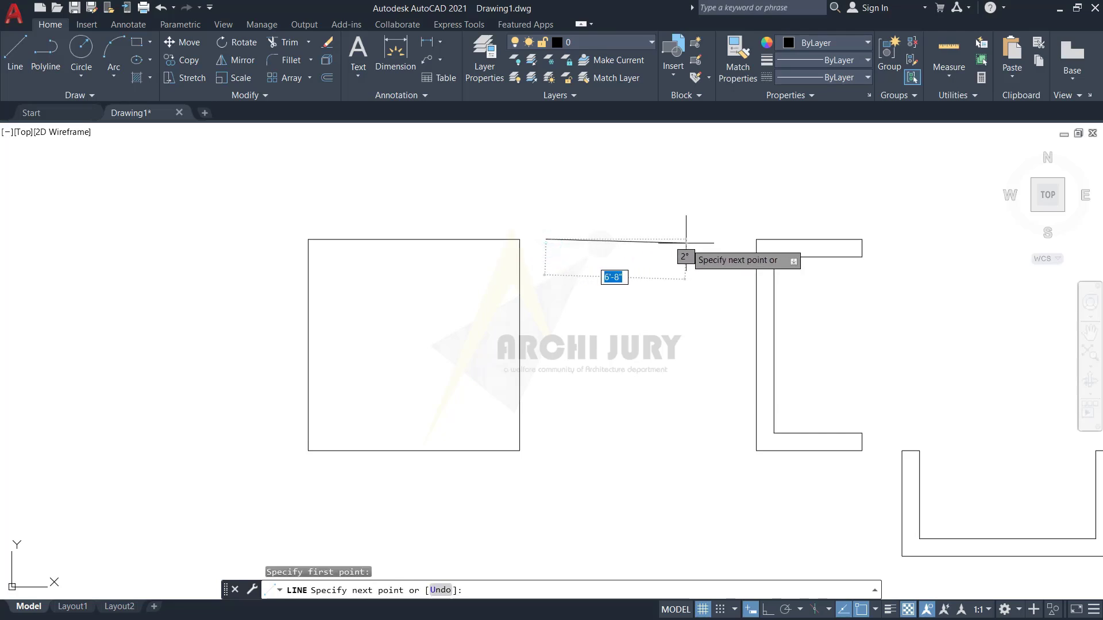
pyautogui.press('F8')
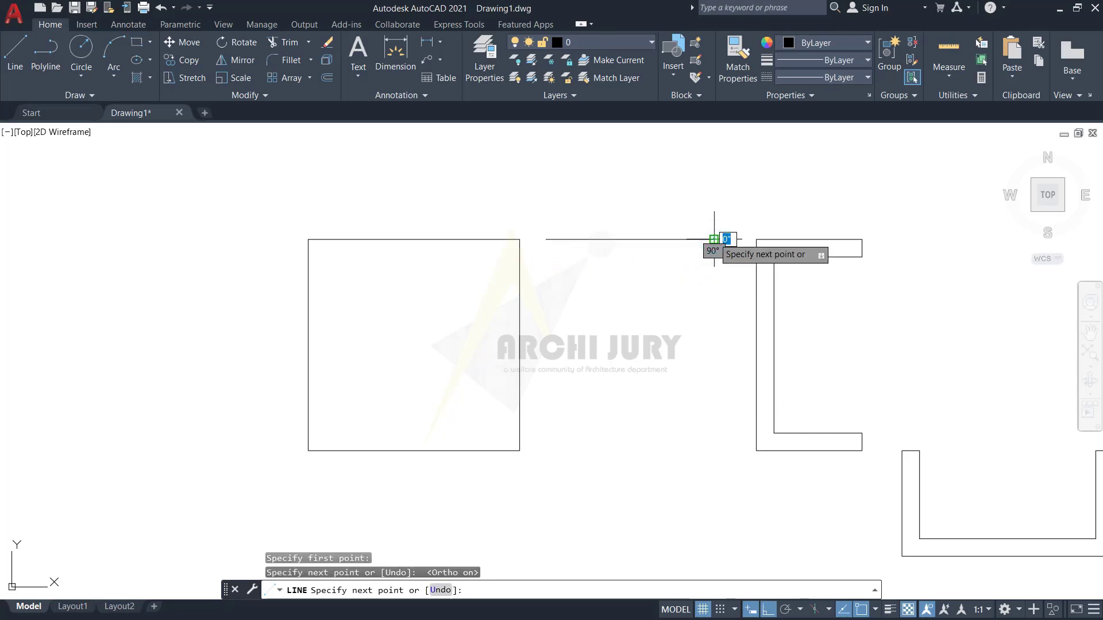
pyautogui.click(714, 239)
pyautogui.click(712, 426)
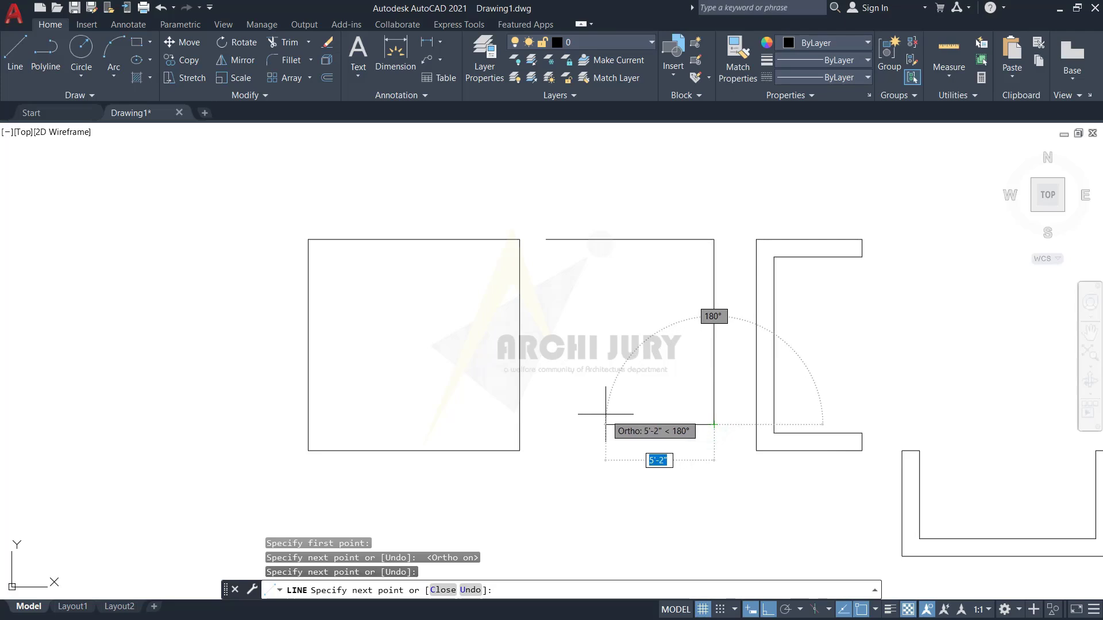
pyautogui.click(605, 427)
pyautogui.click(605, 326)
pyautogui.press('Escape')
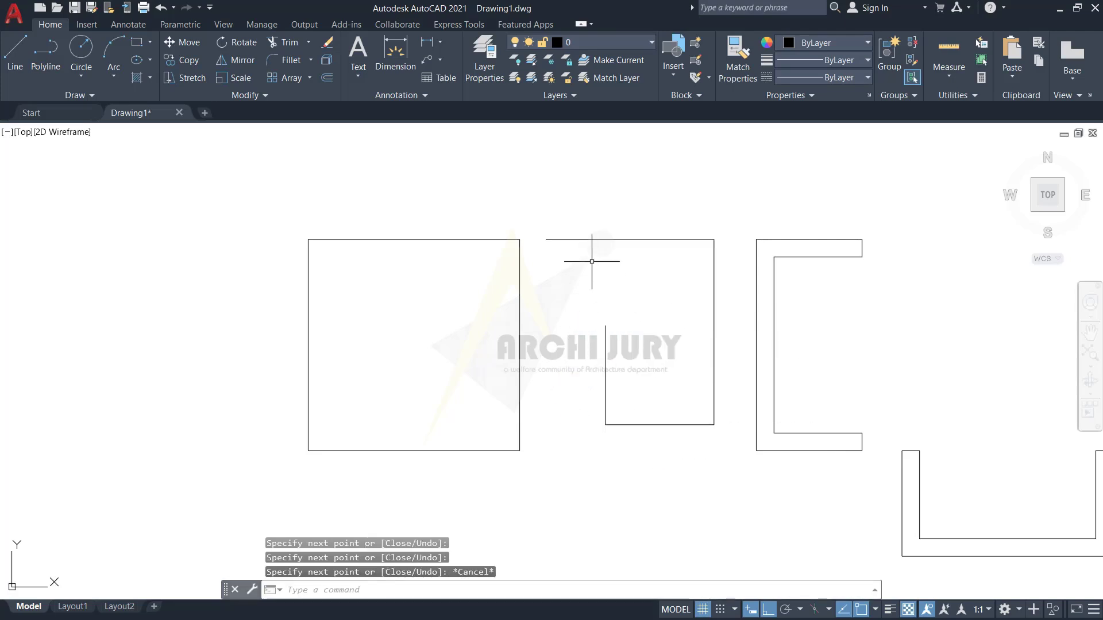
# Extend the short left vertical line of the new open shape up to its top line
pyautogui.write('EX')
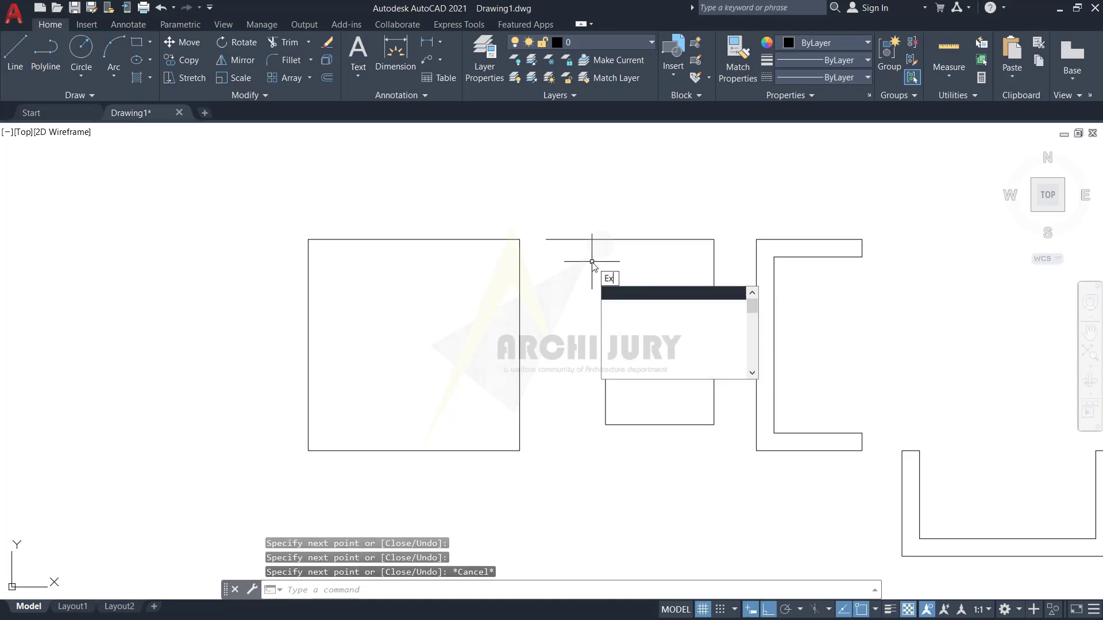
pyautogui.press('Return')
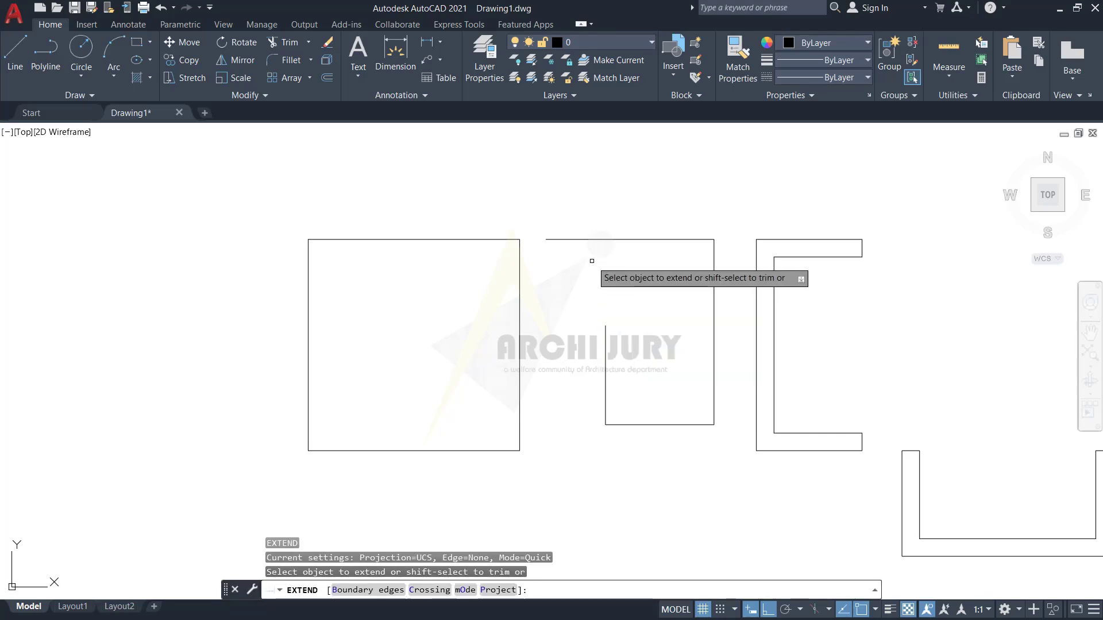
pyautogui.click(605, 340)
pyautogui.press('Escape')
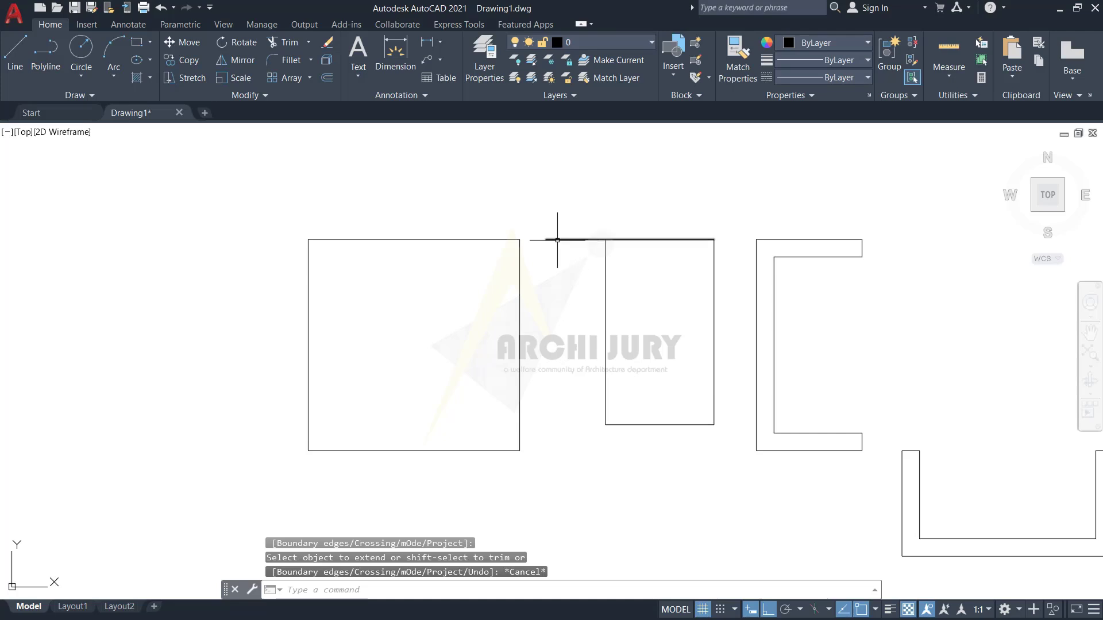
# Trim the part of the top line that projects left of the extended vertical line, leaving a closed rectangle
pyautogui.write('tr')
pyautogui.press('Return')
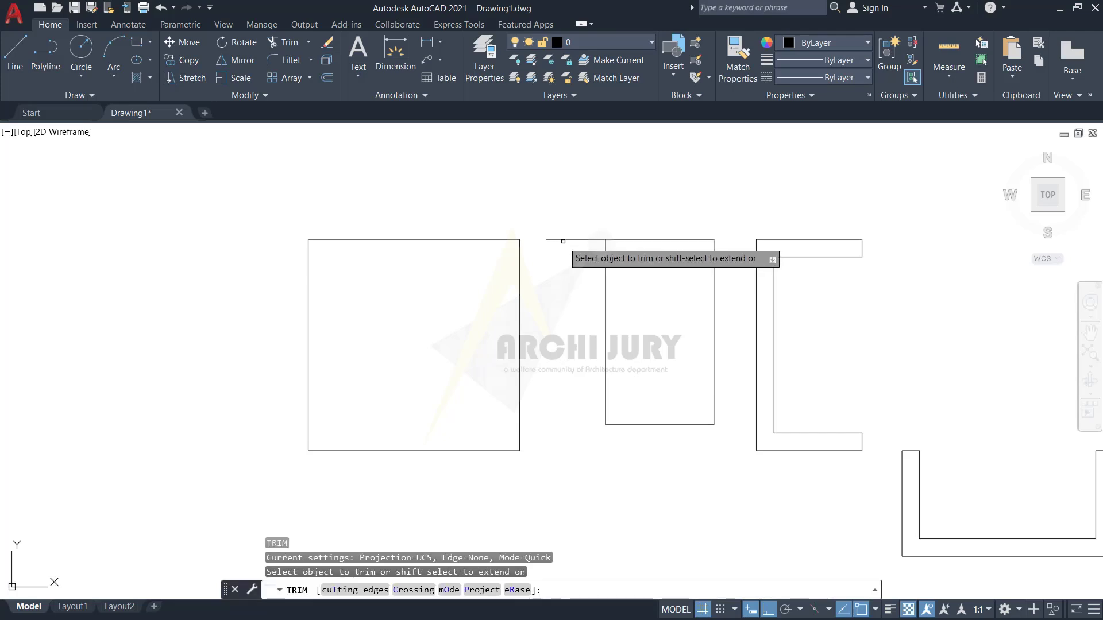
pyautogui.click(564, 240)
pyautogui.press('Escape')
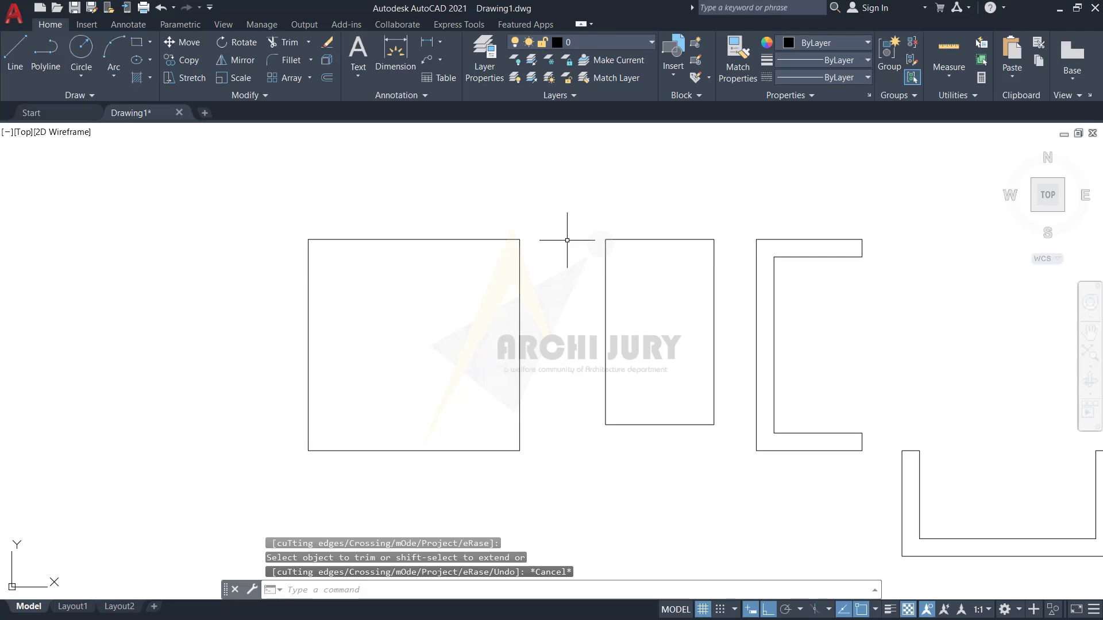
pyautogui.scroll(-6, 381, 372)
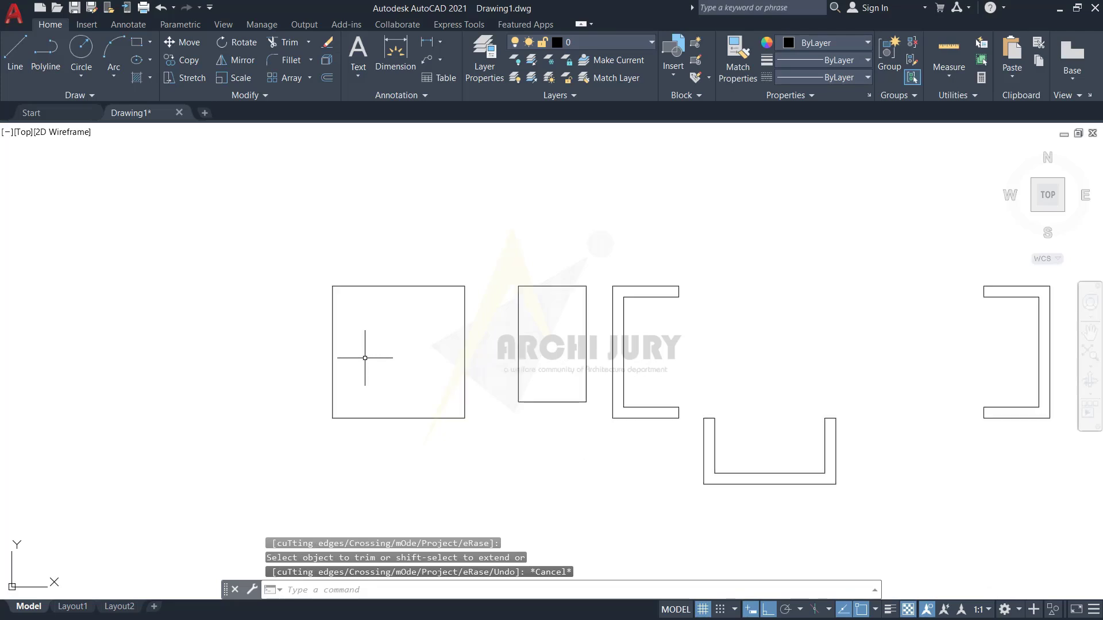
pyautogui.scroll(4, 579, 288)
pyautogui.scroll(-2, 584, 296)
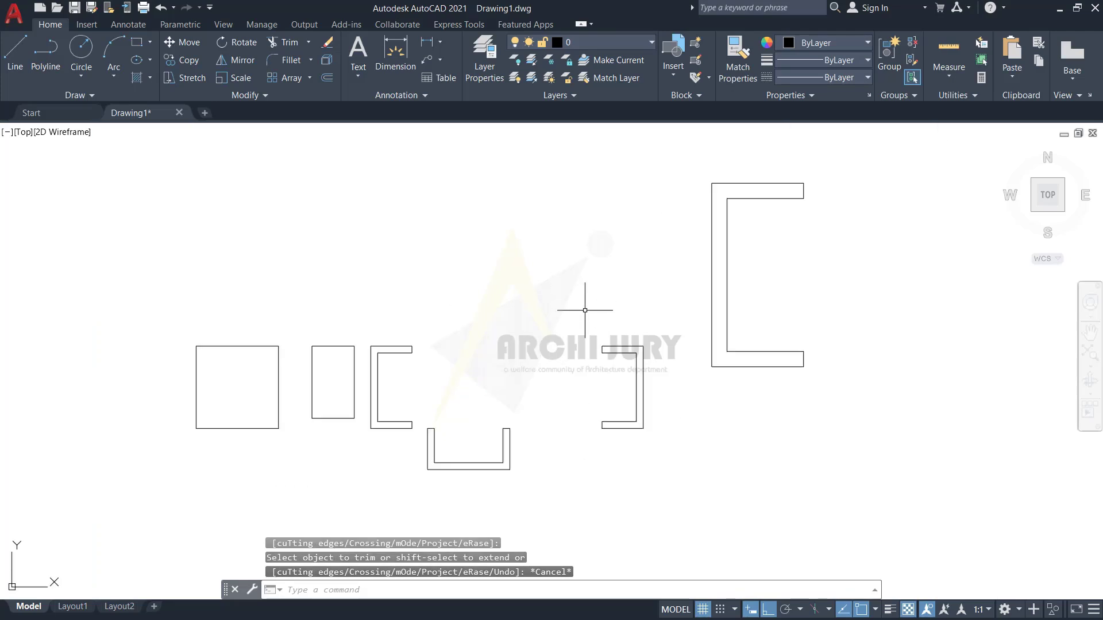